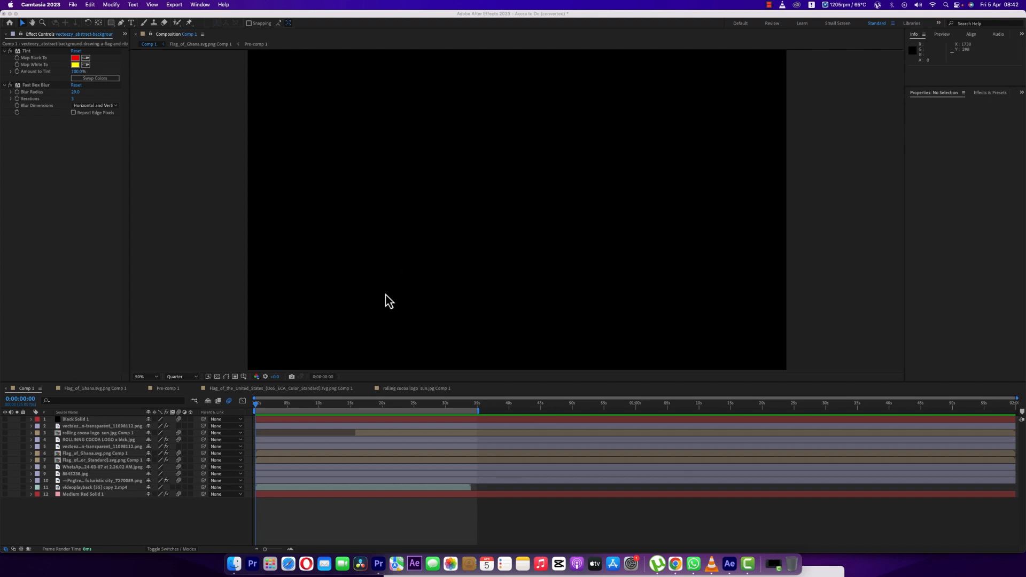
# Review the size, frame rate and duration of Comp 1 in its composition settings, and close them without changes
pyautogui.click(262, 415)
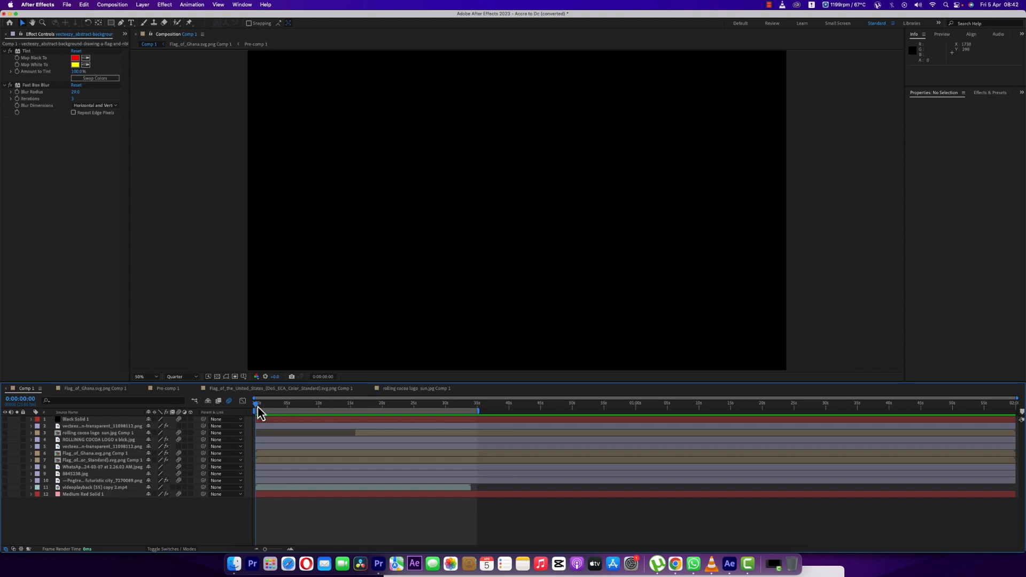
pyautogui.click(115, 5)
pyautogui.click(120, 17)
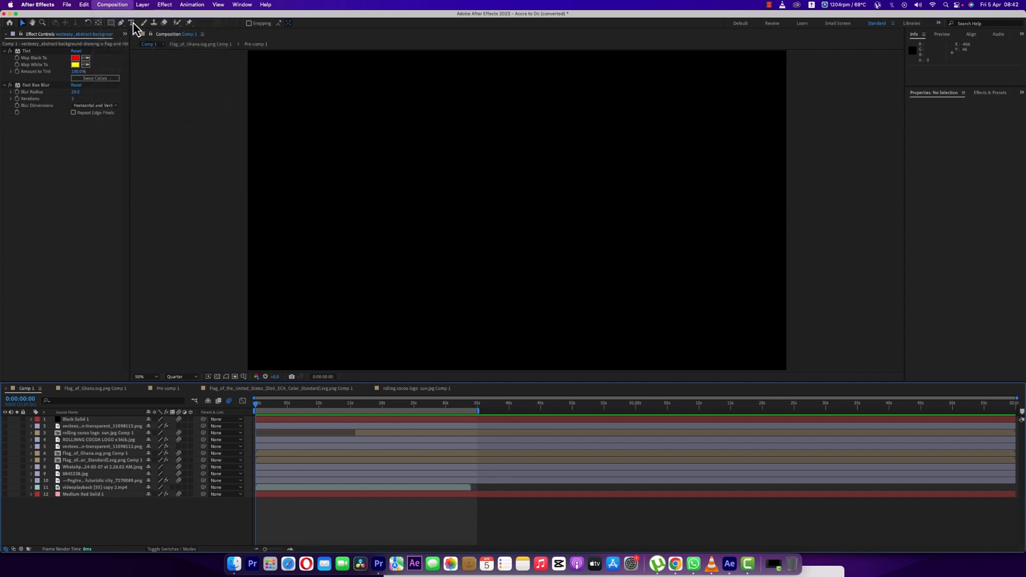
pyautogui.click(564, 381)
pyautogui.click(121, 5)
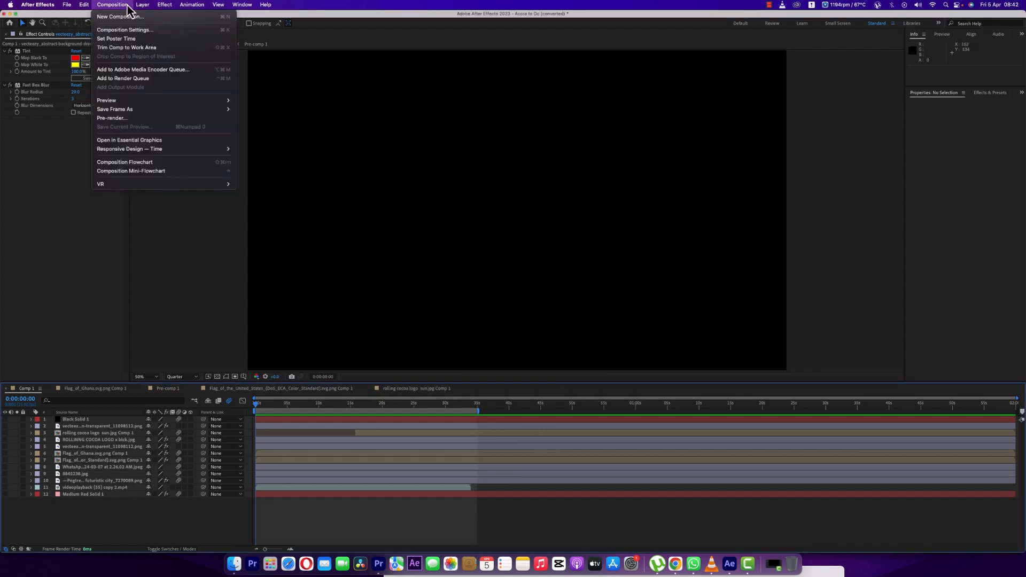
pyautogui.click(127, 29)
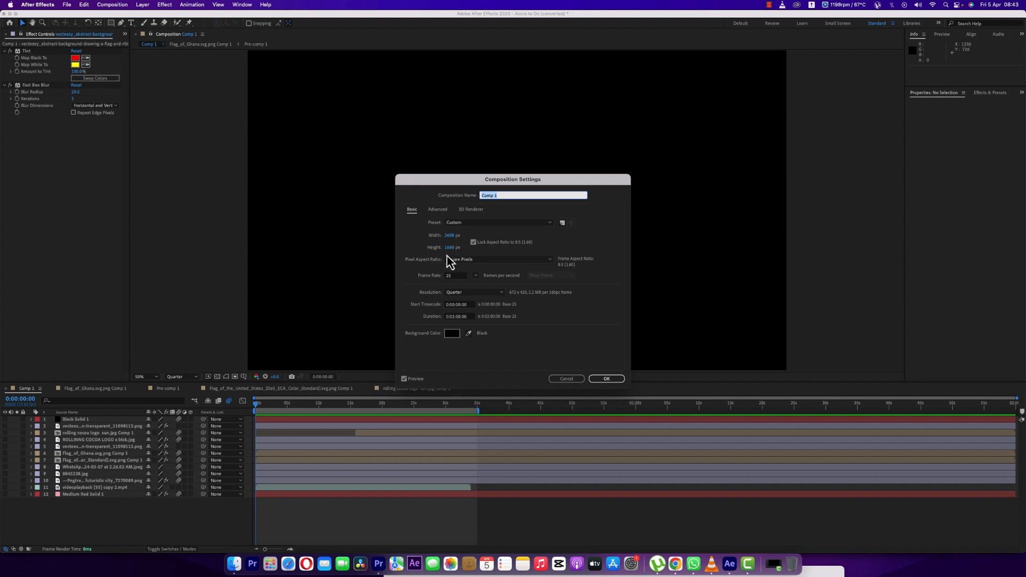
pyautogui.click(563, 381)
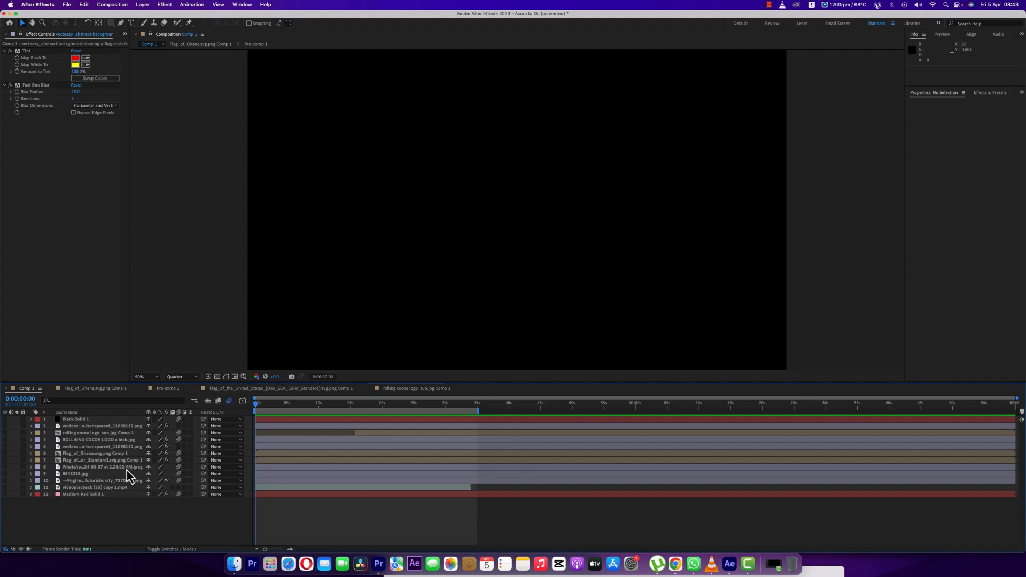
# Turn on visibility of the WhatsApp flyer image layer and set the composition's preview resolution to Full
pyautogui.click(86, 495)
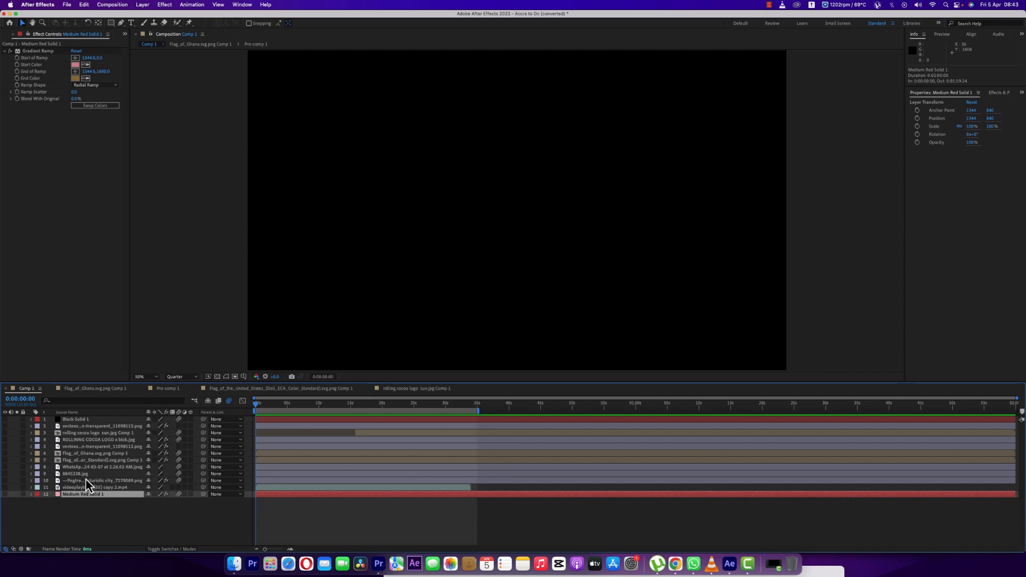
pyautogui.click(83, 467)
pyautogui.click(6, 468)
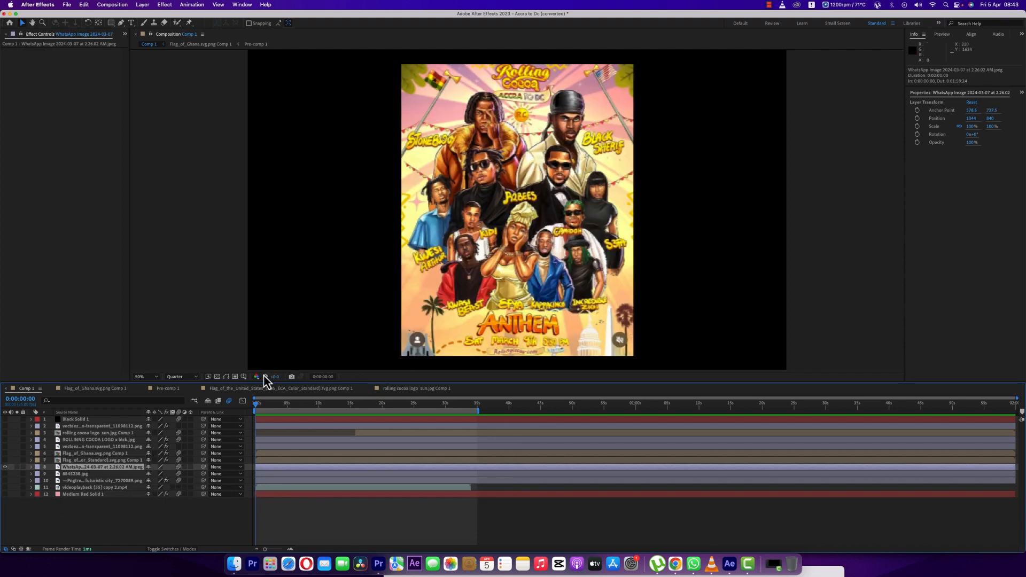
pyautogui.click(188, 378)
pyautogui.click(181, 396)
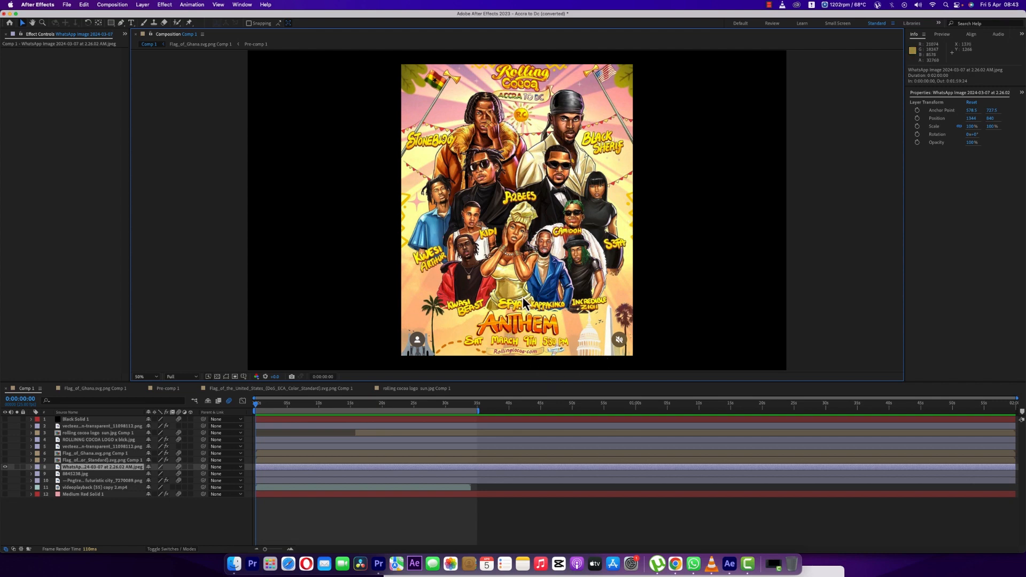
# Turn on the Medium Red Solid 1 gradient background, compare it with the flyer image, and leave the flyer hidden
pyautogui.click(5, 467)
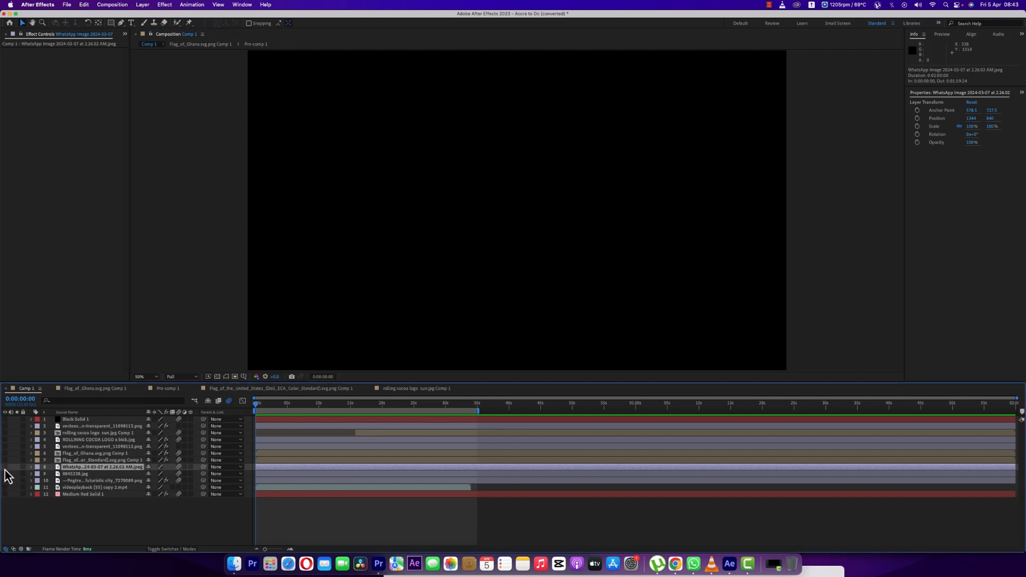
pyautogui.click(5, 494)
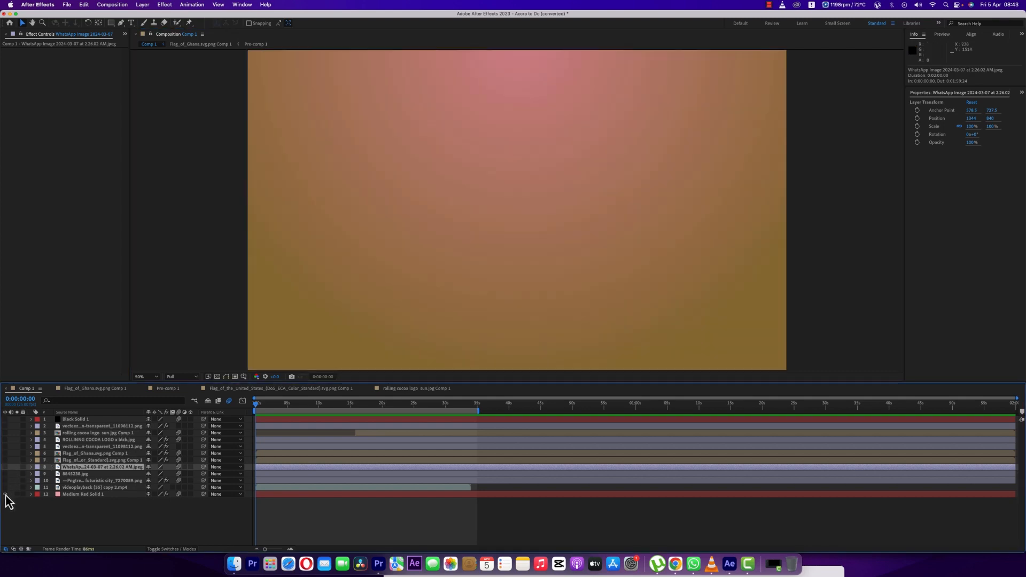
pyautogui.click(79, 495)
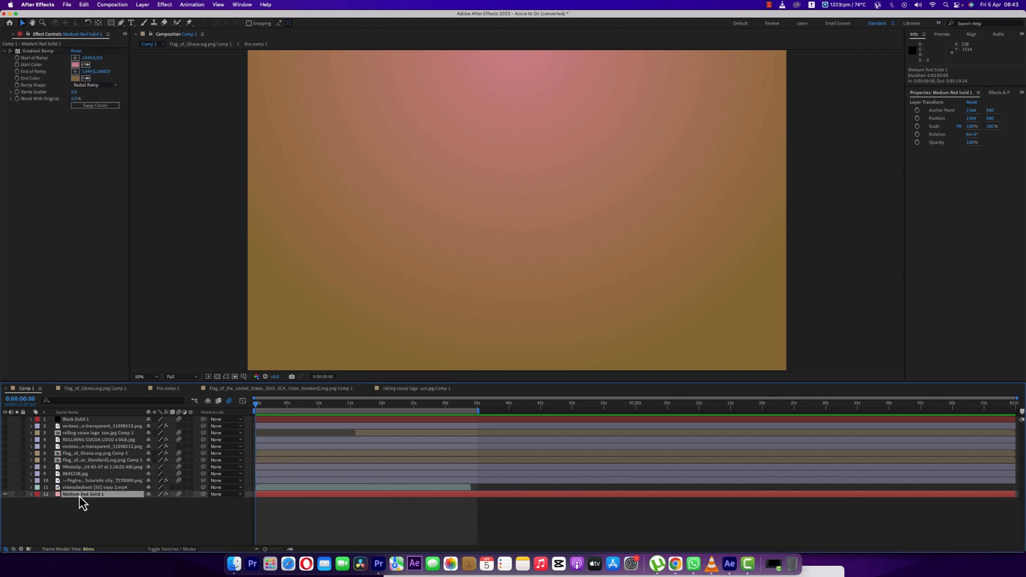
pyautogui.click(5, 467)
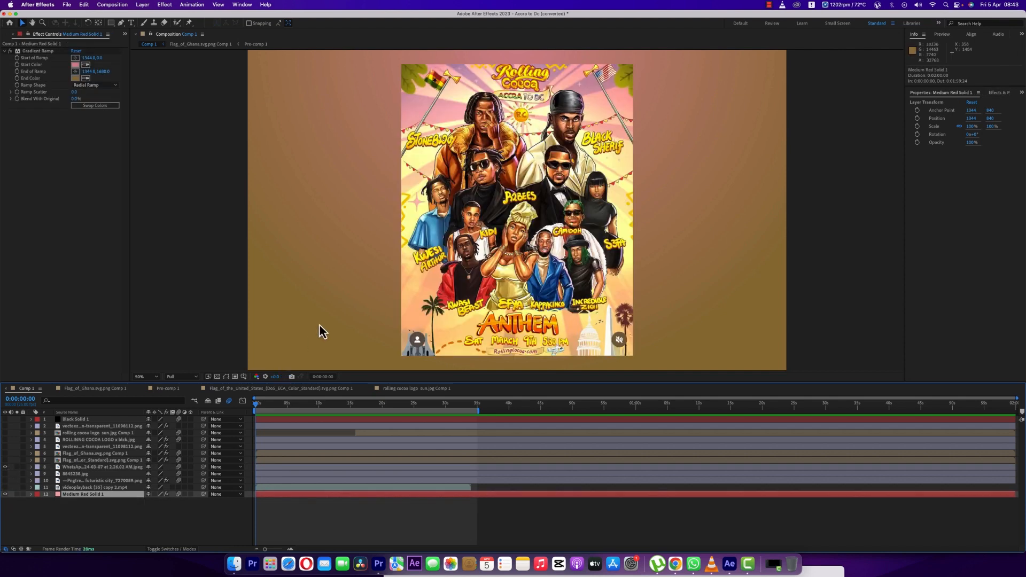
pyautogui.click(41, 51)
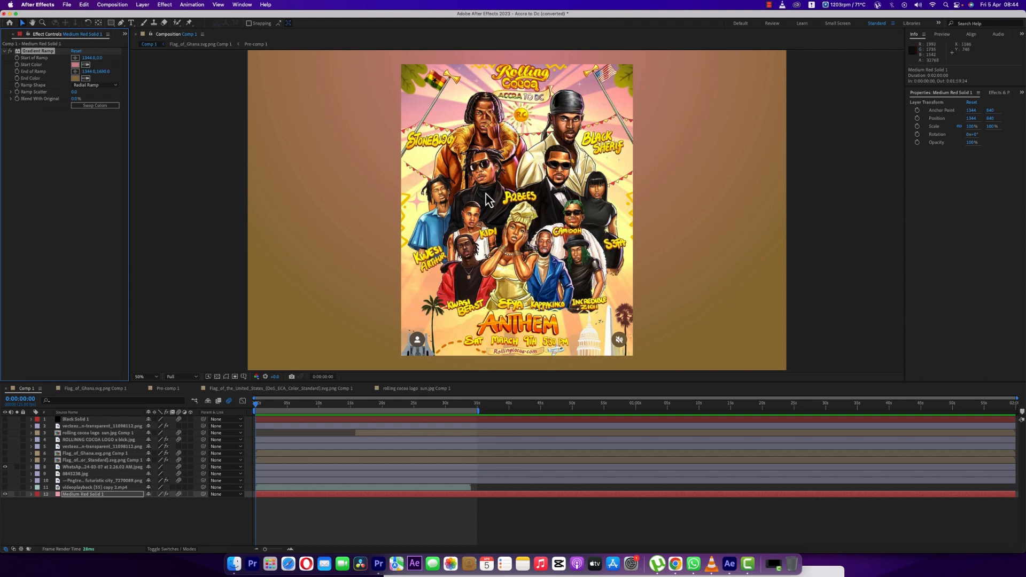
pyautogui.click(5, 467)
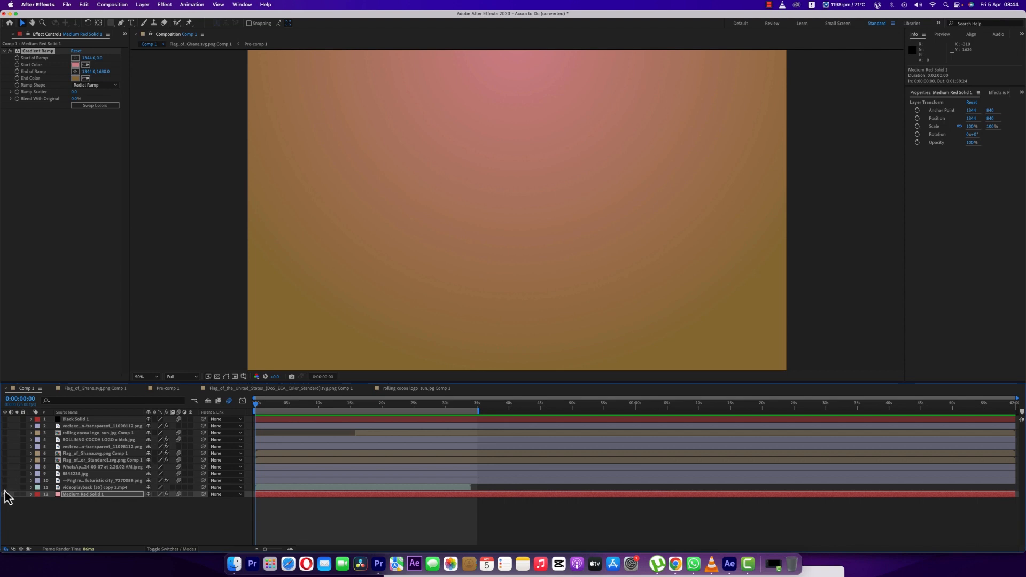
# Turn on the videoplayback MP4 layer, play its line-drawing footage on its own, and return to Comp 1
pyautogui.click(5, 487)
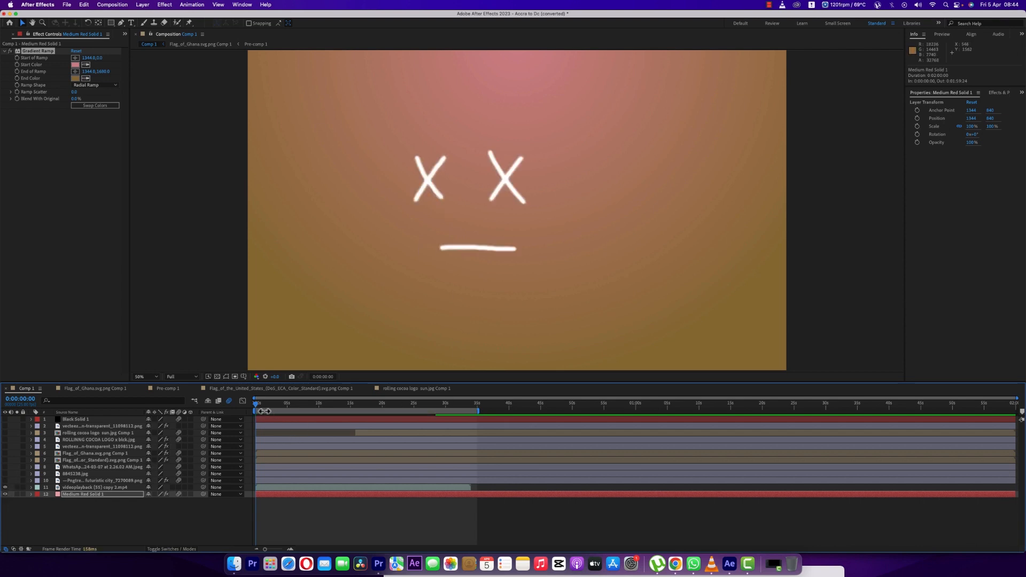
pyautogui.moveTo(260, 406)
pyautogui.mouseDown()
pyautogui.moveTo(317, 404)
pyautogui.moveTo(477, 428)
pyautogui.moveTo(256, 444)
pyautogui.mouseUp()
pyautogui.doubleClick(274, 488)
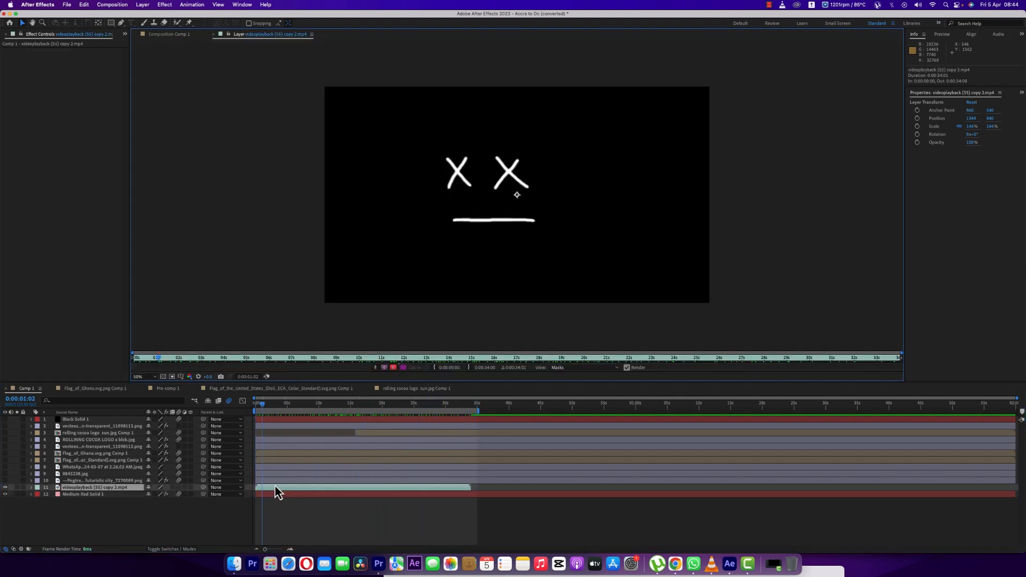
pyautogui.press('space')
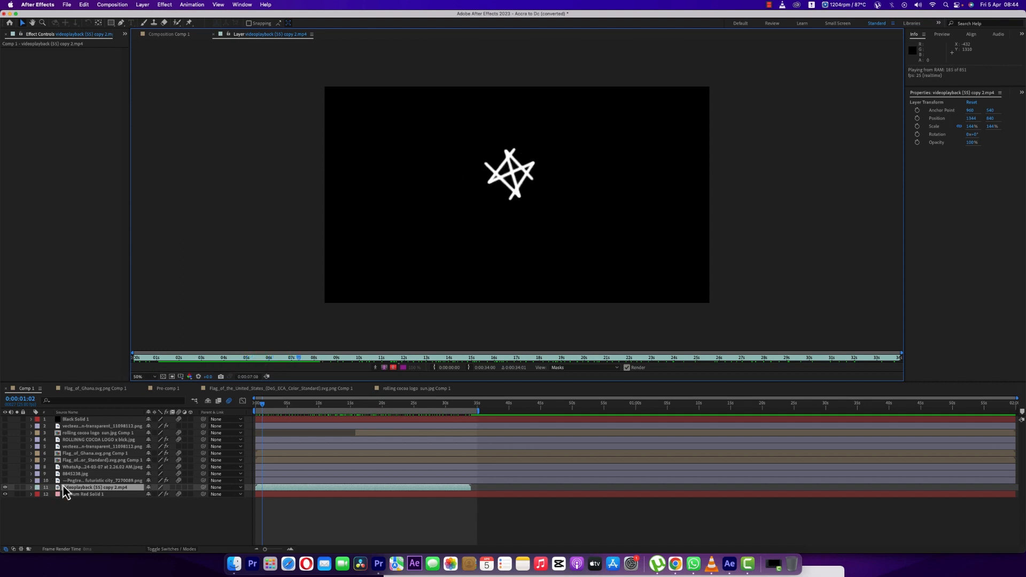
pyautogui.click(185, 34)
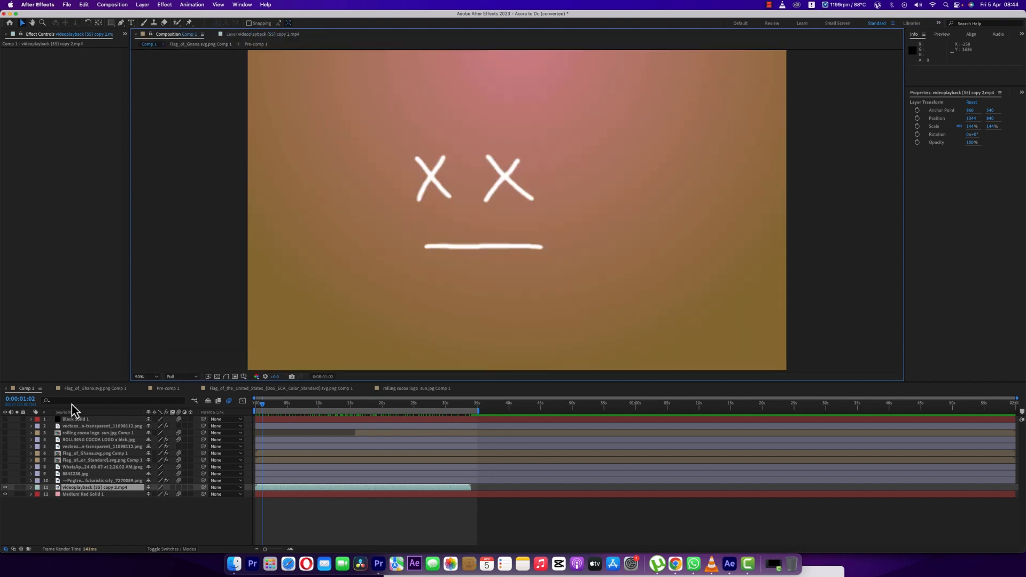
# Turn on the futuristic cityscape PNG layer and reveal its position keyframes to check its movement along the timeline
pyautogui.click(94, 481)
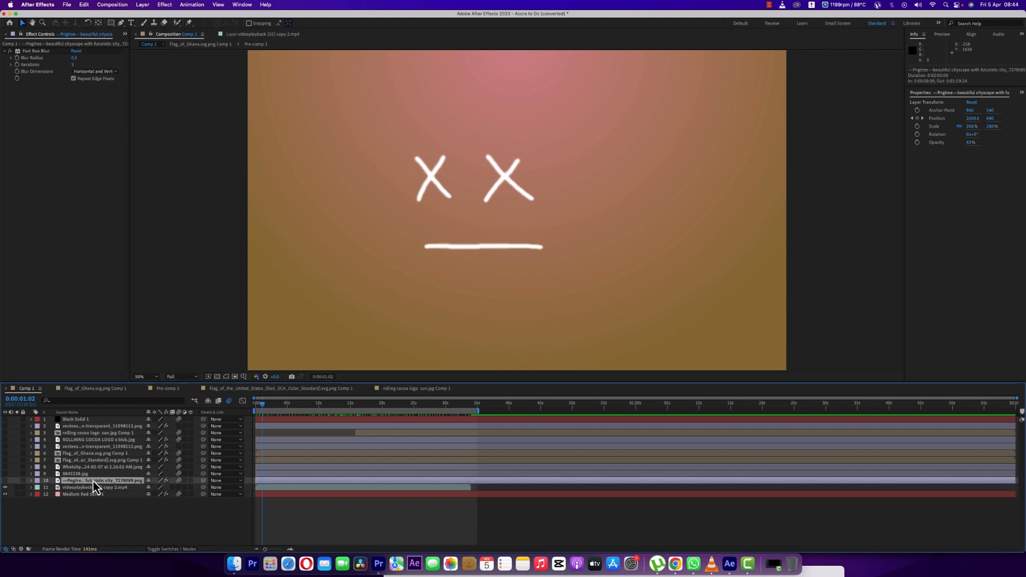
pyautogui.click(5, 480)
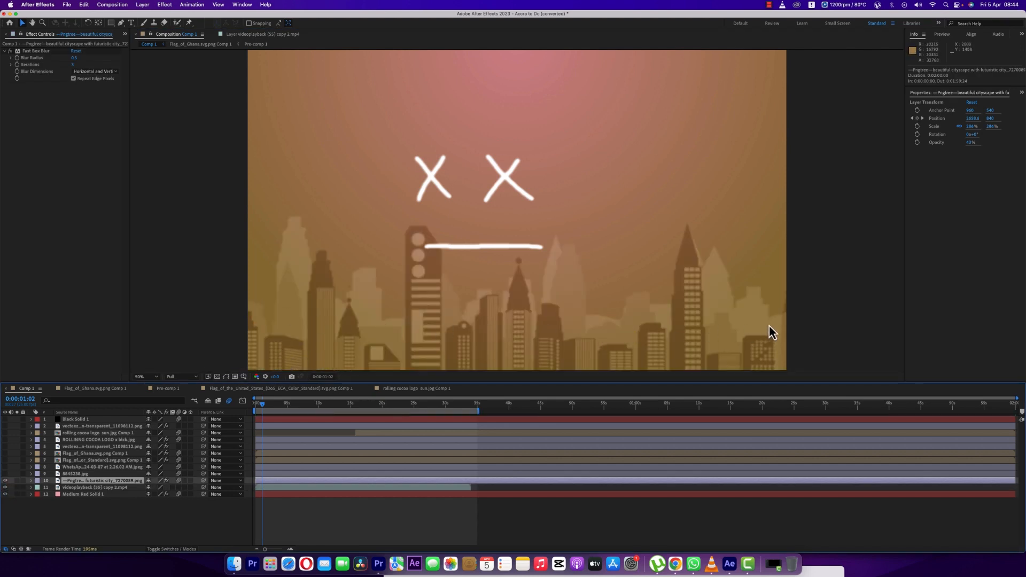
pyautogui.moveTo(261, 408); pyautogui.dragTo(283, 409)
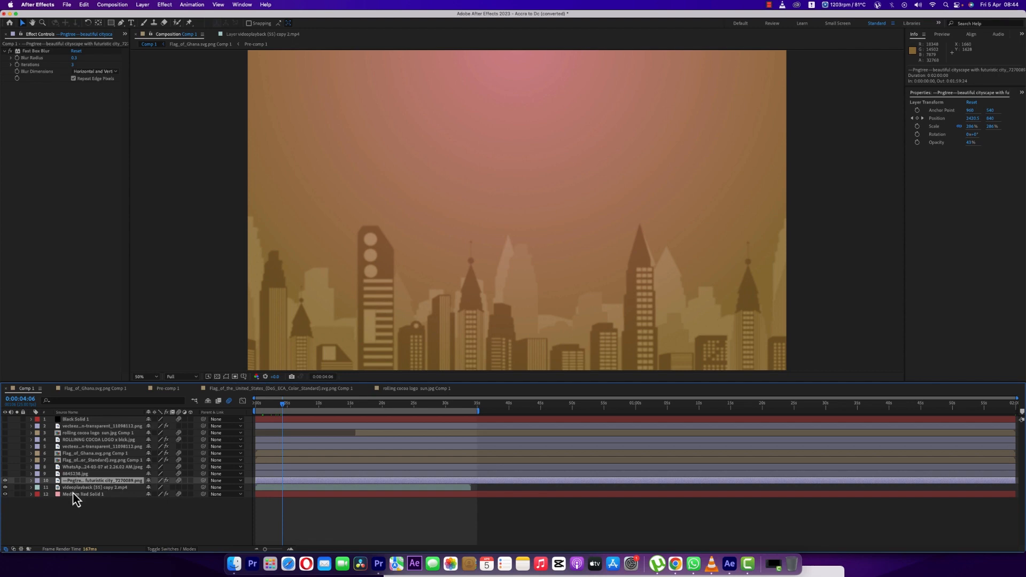
pyautogui.press('p')
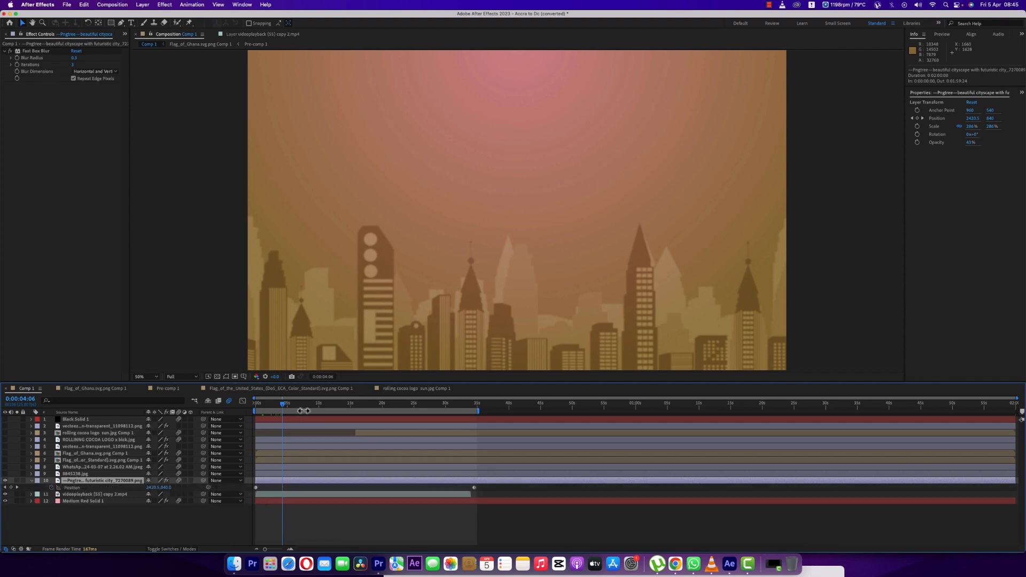
pyautogui.moveTo(283, 406); pyautogui.dragTo(474, 444)
pyautogui.press('Home')
# Collapse the cityscape layer's properties, inspect its source image on its own, and return to Comp 1
pyautogui.doubleClick(311, 496)
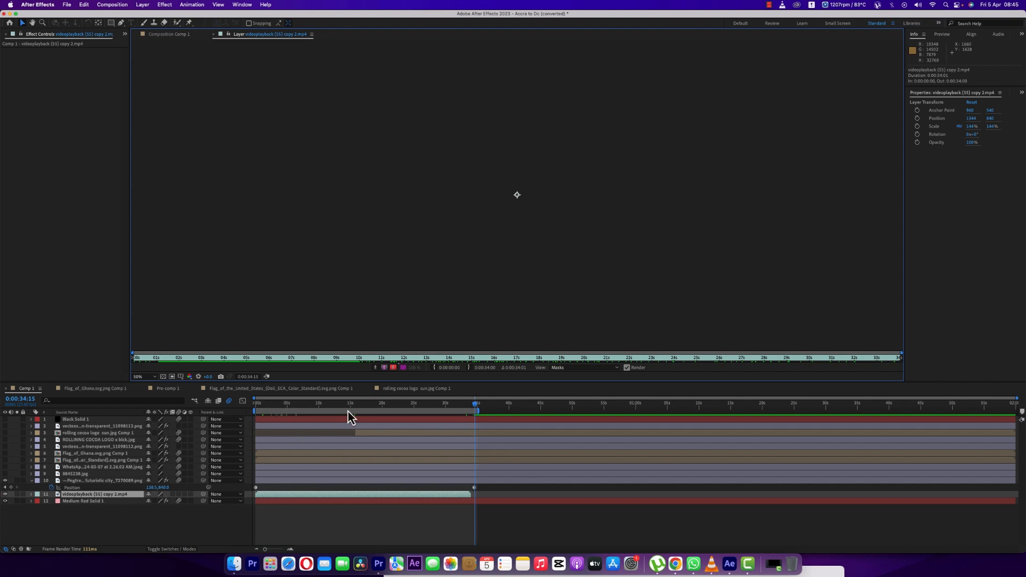
pyautogui.click(31, 480)
pyautogui.doubleClick(80, 481)
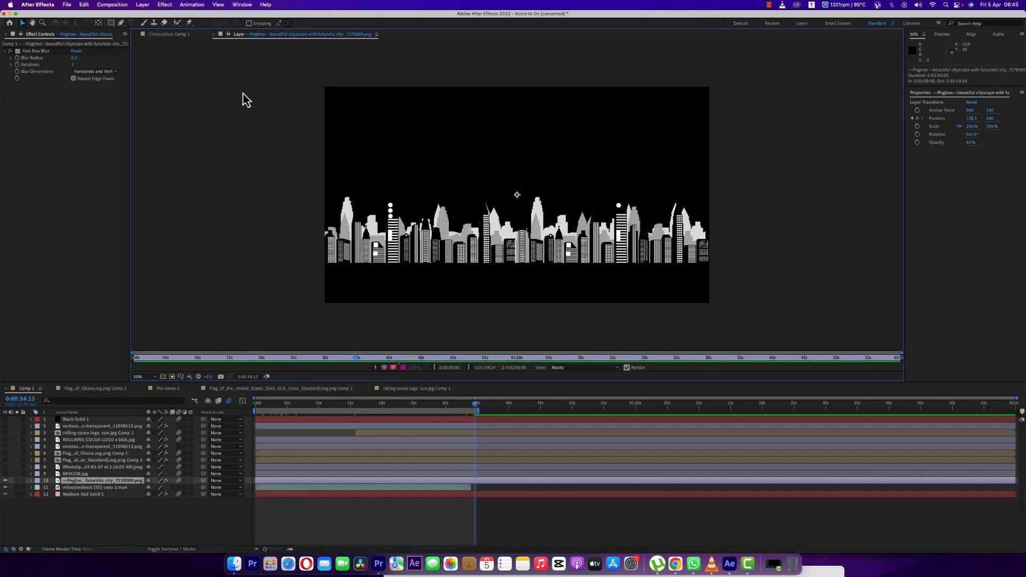
pyautogui.click(170, 35)
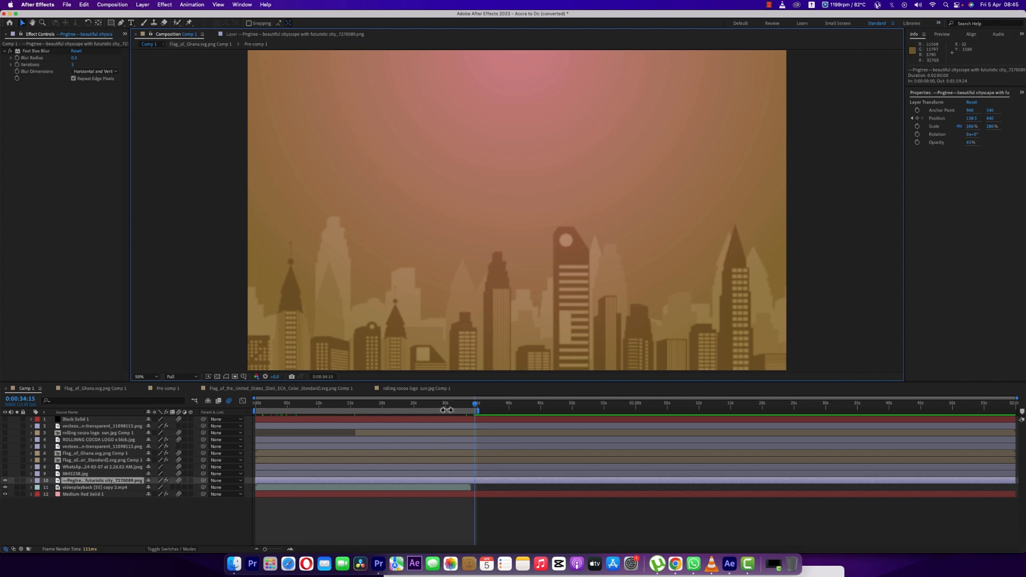
# Display the blending mode column at about 30 seconds and check the mode used by the cityscape layer
pyautogui.click(448, 409)
pyautogui.click(172, 550)
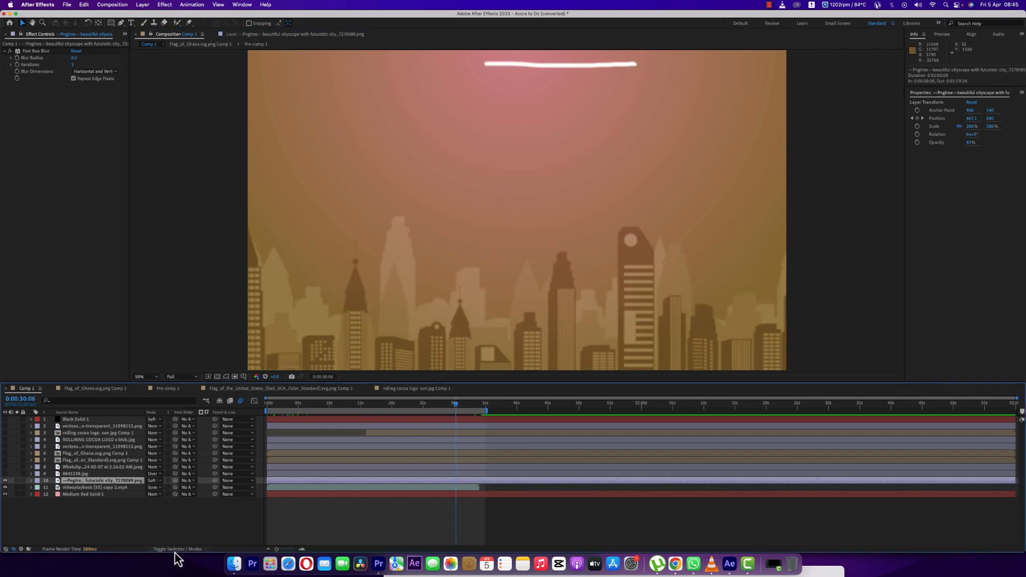
pyautogui.click(150, 485)
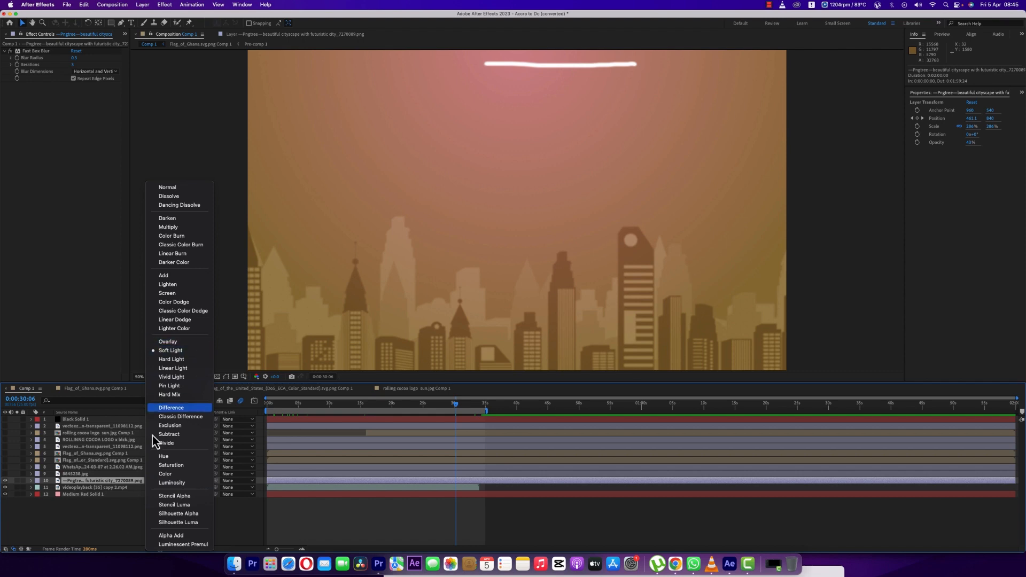
pyautogui.click(118, 519)
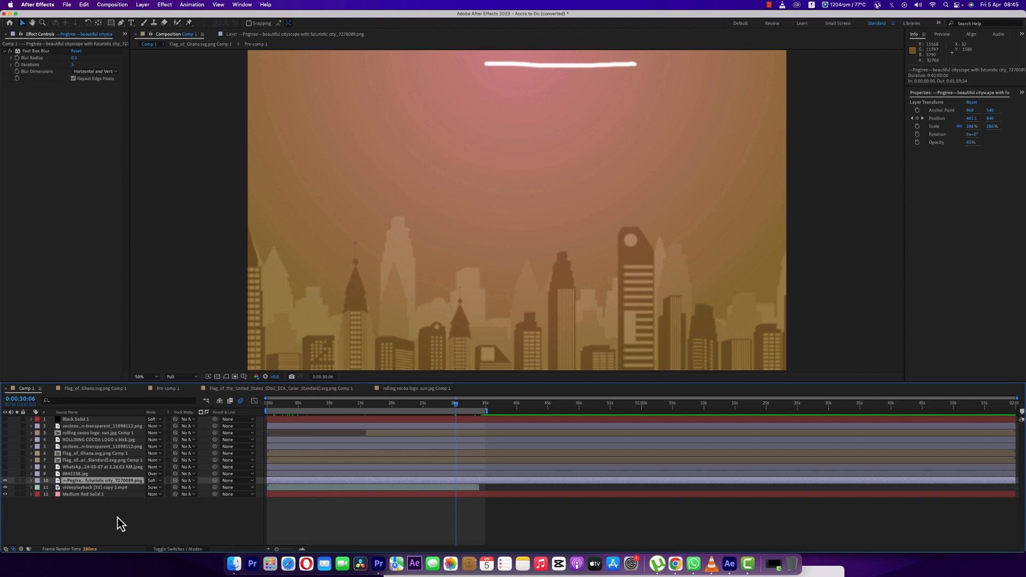
# Turn on the orange palm-leaf JPG layer above the cityscape and view the composition at 0:00:14:15
pyautogui.click(75, 474)
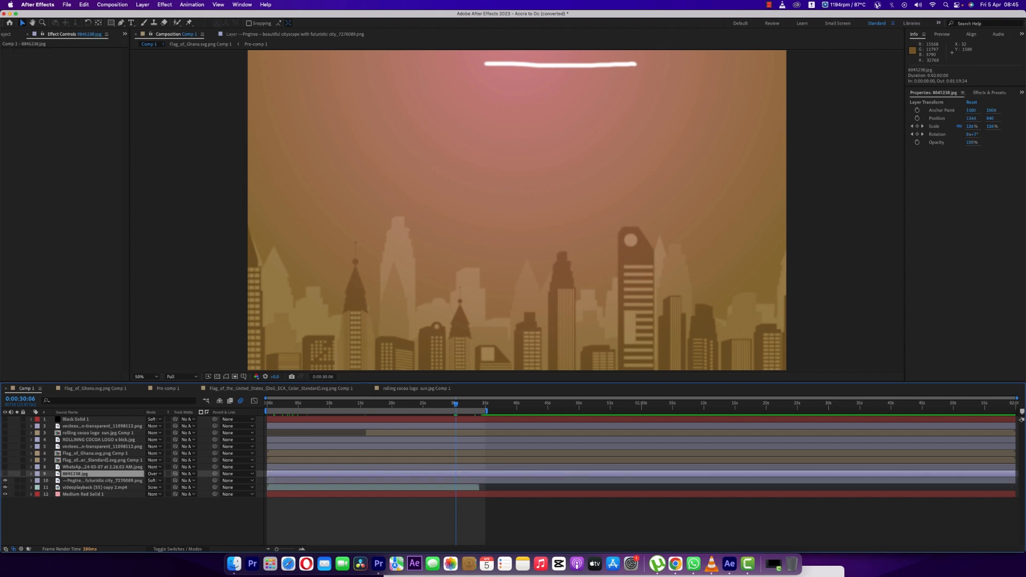
pyautogui.click(6, 475)
pyautogui.click(6, 475)
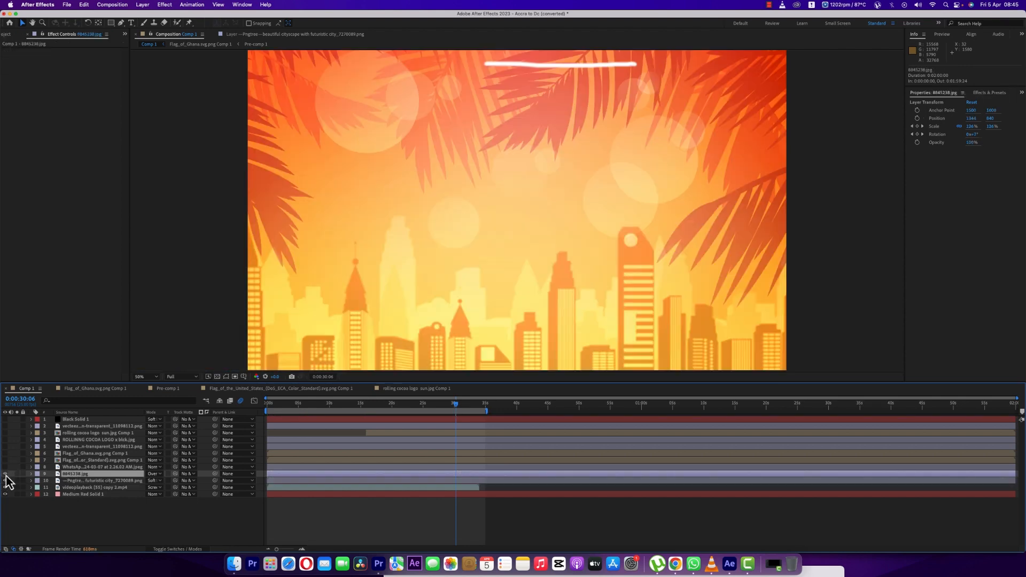
pyautogui.click(97, 467)
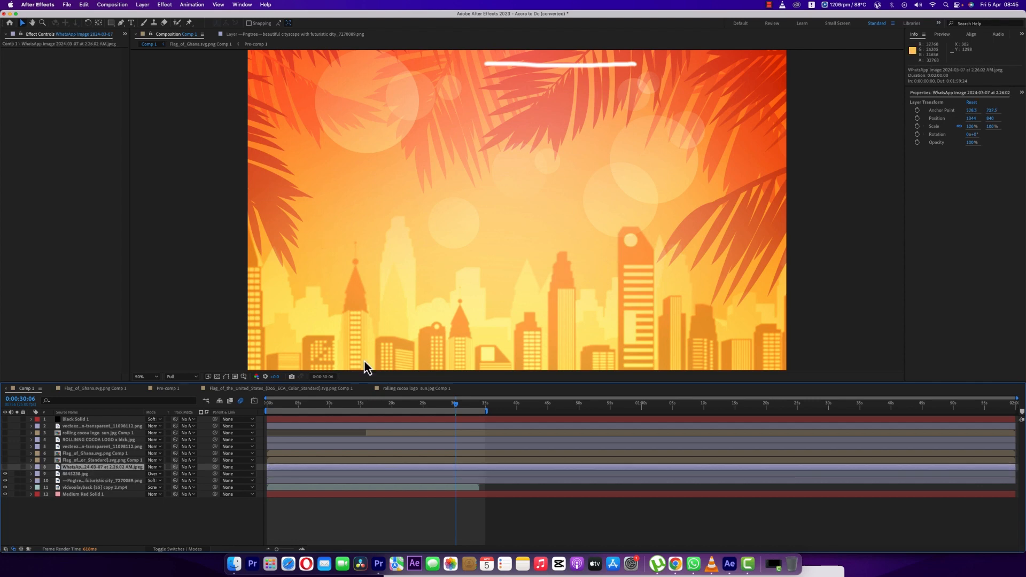
pyautogui.moveTo(343, 410)
pyautogui.mouseDown()
pyautogui.moveTo(269, 412)
pyautogui.moveTo(358, 410)
pyautogui.mouseUp()
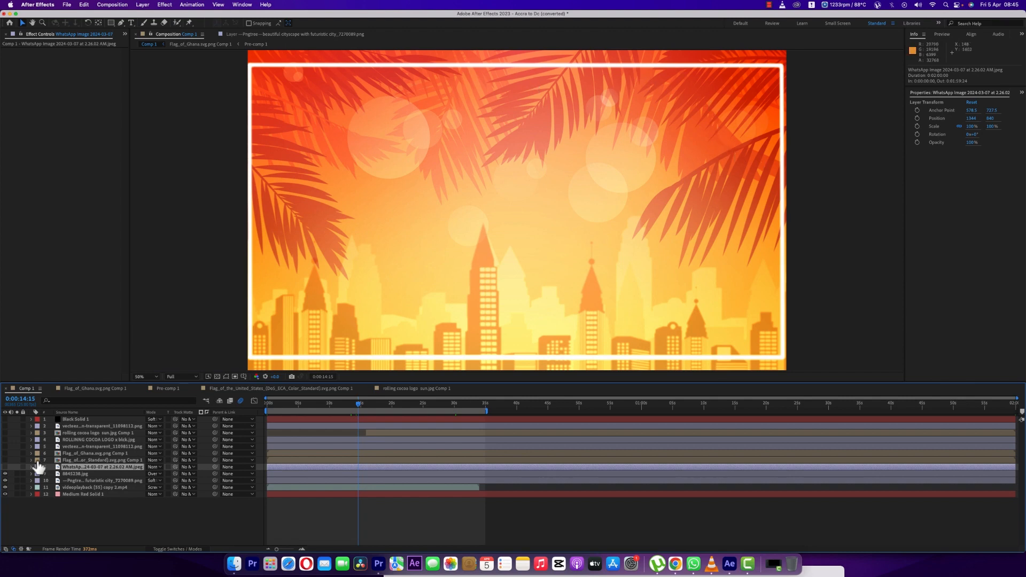
# Inspect the palm-leaf image on its own, move the current time to 0:00:04:17, and return to Comp 1
pyautogui.doubleClick(84, 473)
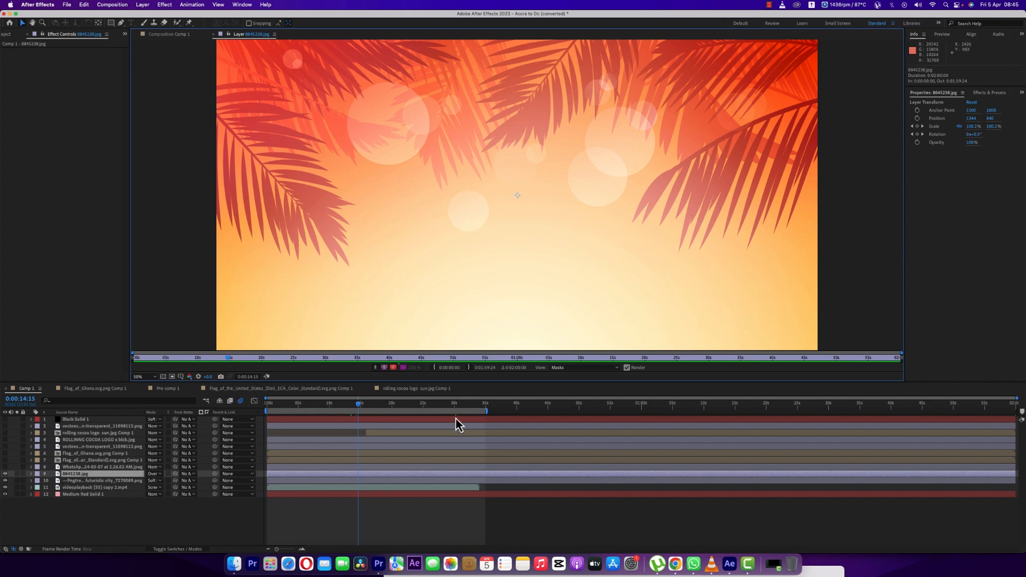
pyautogui.moveTo(349, 408); pyautogui.dragTo(297, 410)
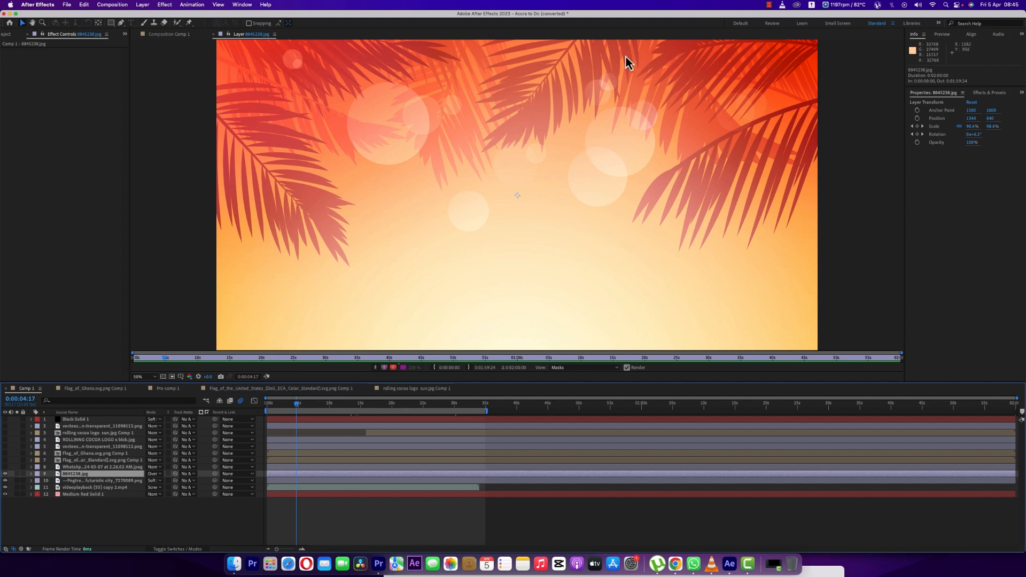
pyautogui.click(174, 34)
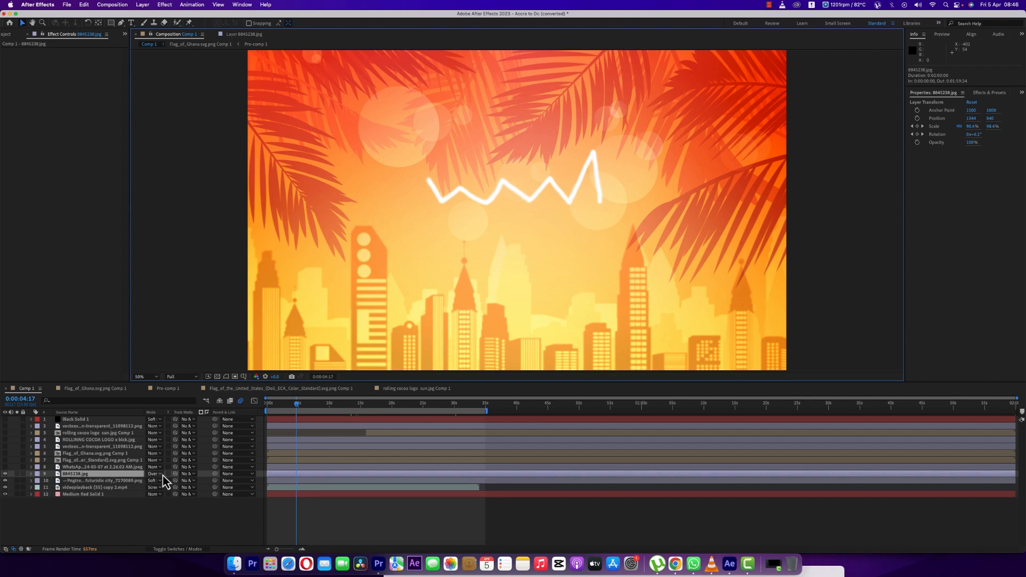
# Examine the palm-leaf layer's Scale and Rotation keyframes, return the current time to 0:00:00:00, and collapse the layer
pyautogui.press('u')
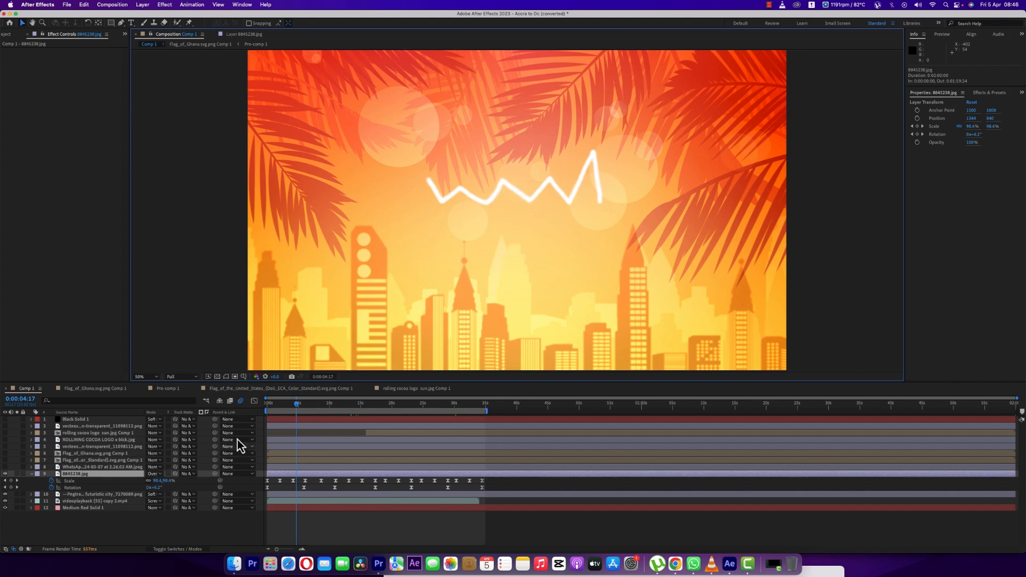
pyautogui.moveTo(284, 409); pyautogui.dragTo(269, 409)
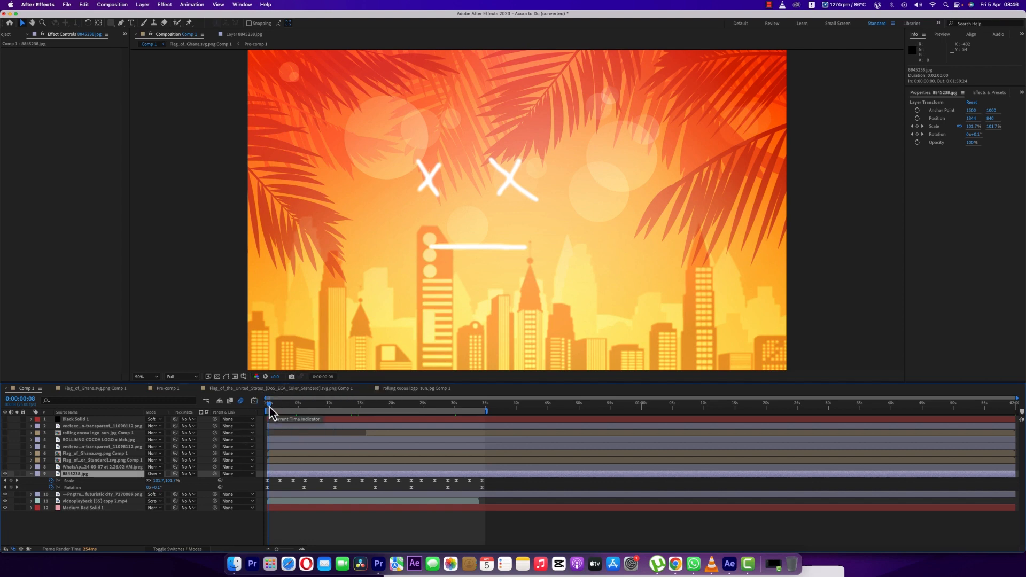
pyautogui.moveTo(269, 408); pyautogui.dragTo(236, 412)
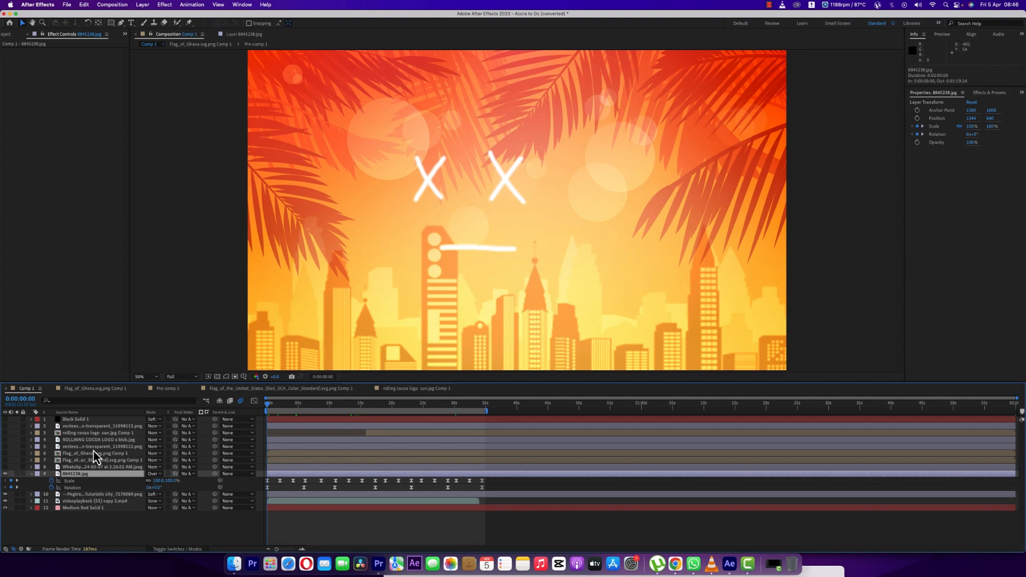
pyautogui.click(31, 474)
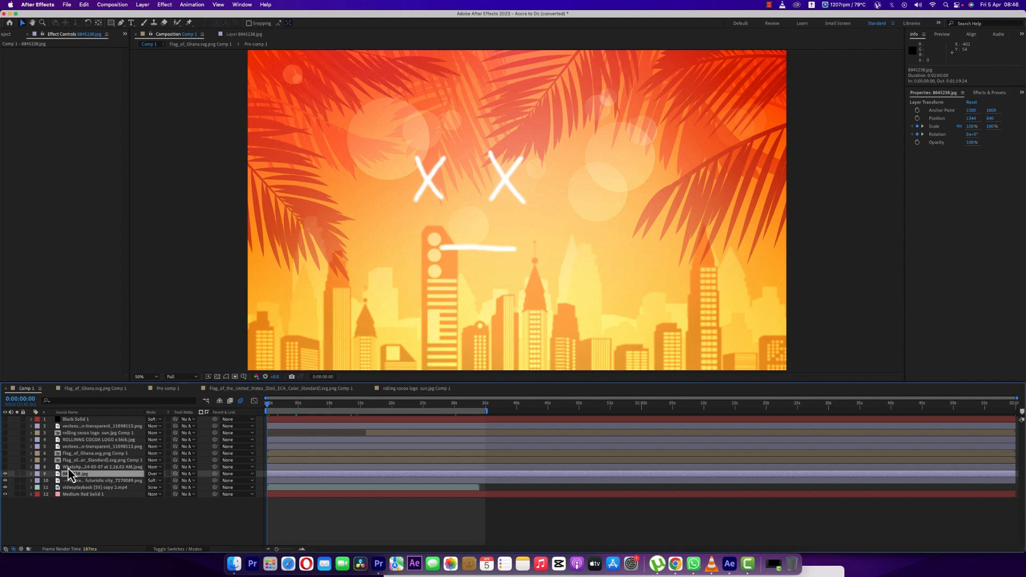
# Show the WhatsApp flyer image for reference, hide it again, and turn on the bunting layer below the logo layer
pyautogui.click(5, 470)
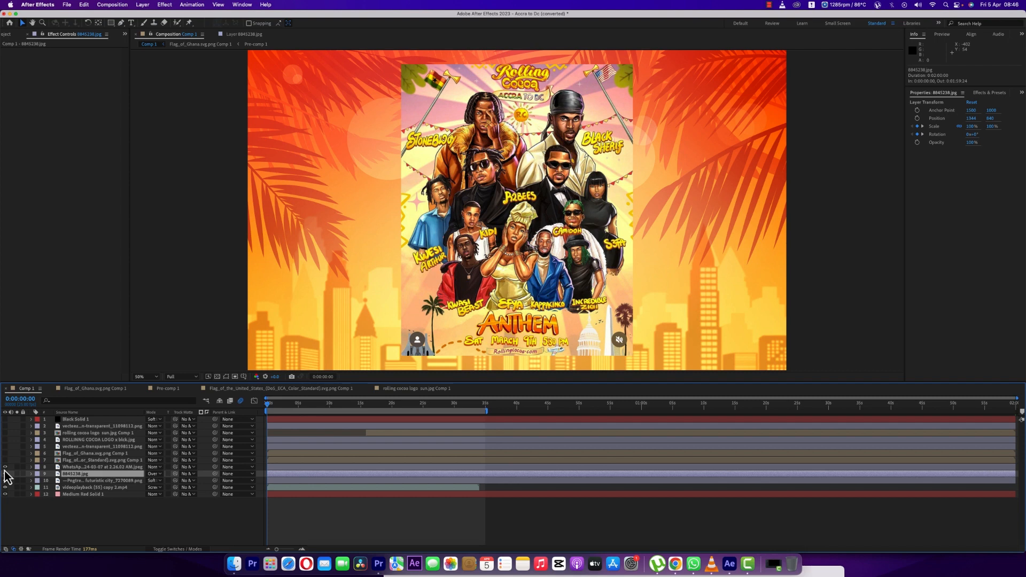
pyautogui.click(5, 468)
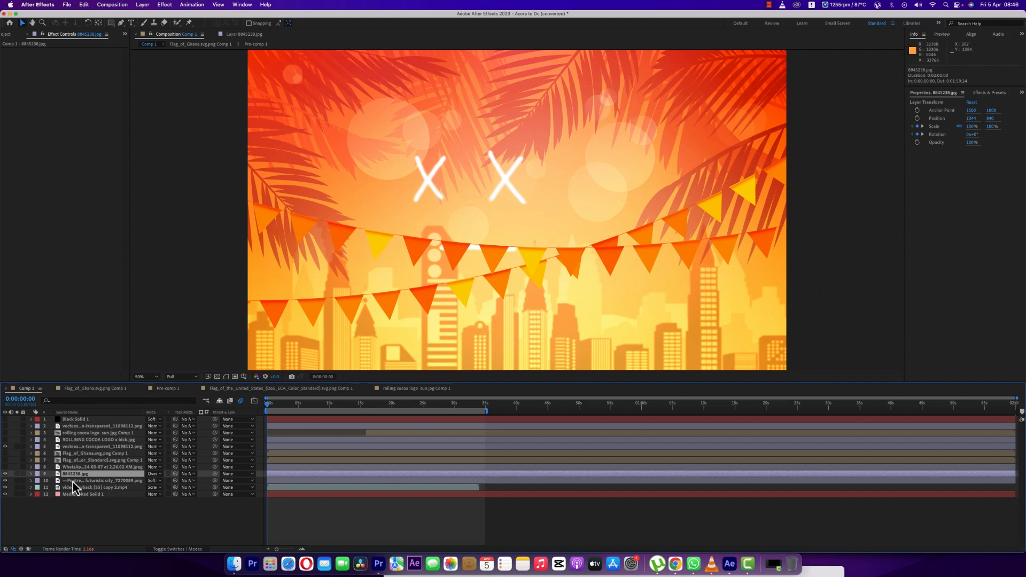
# Reveal the bunting layer's Rotation keyframes, scrub to 0:00:02:24, and set the preview resolution to Quarter
pyautogui.click(72, 447)
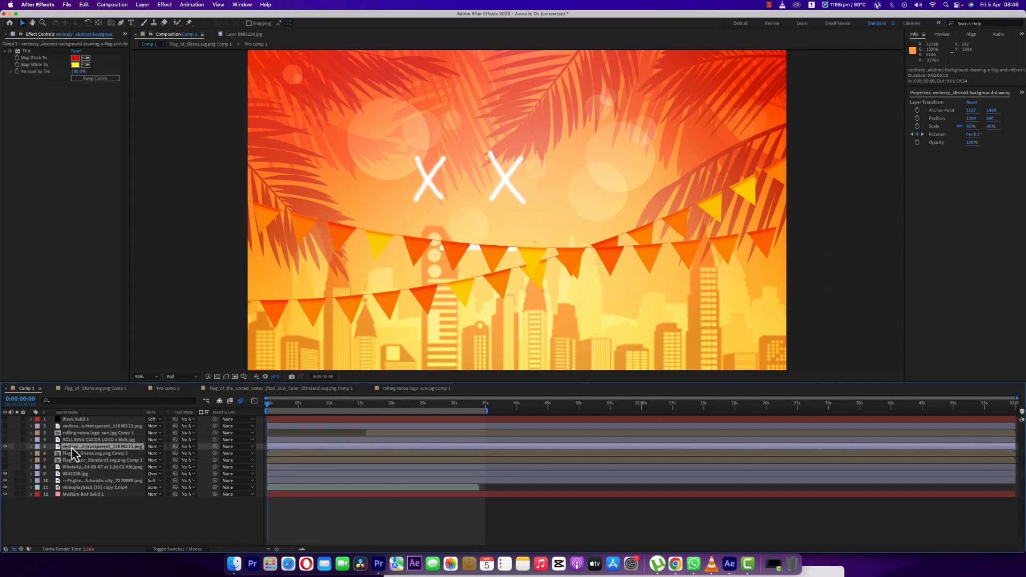
pyautogui.press('r')
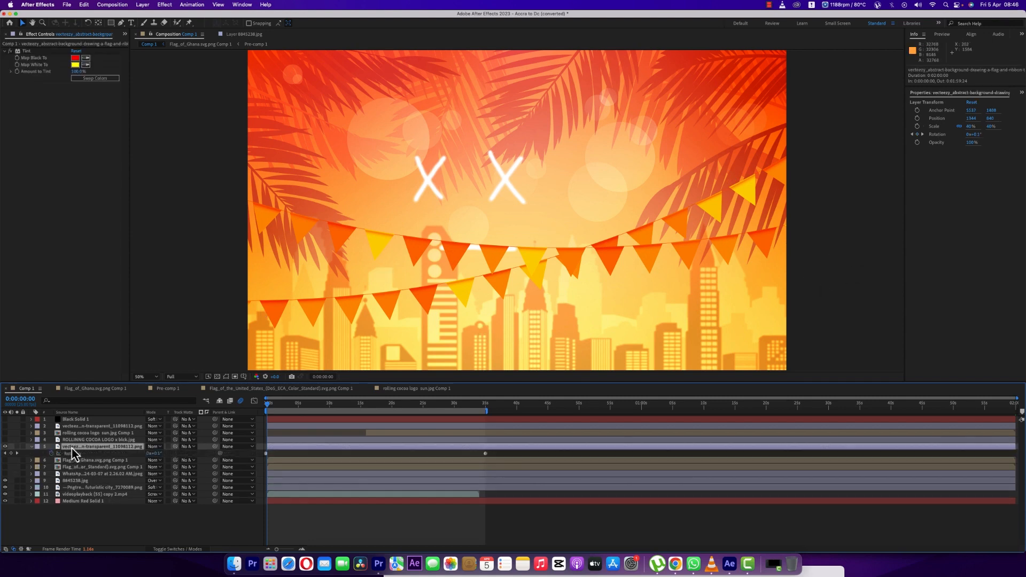
pyautogui.click(272, 406)
pyautogui.moveTo(272, 407); pyautogui.dragTo(284, 406)
pyautogui.click(172, 377)
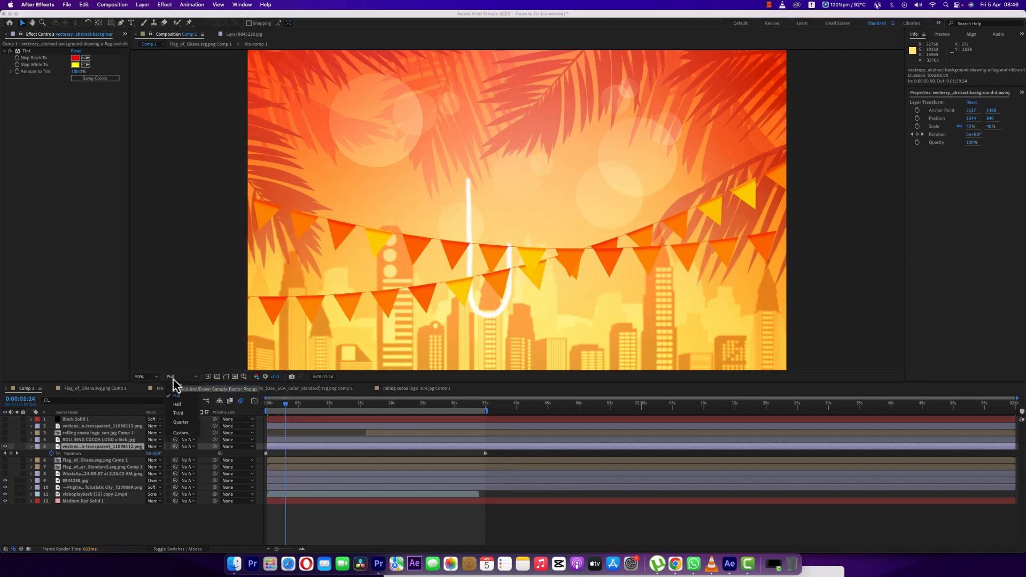
pyautogui.click(181, 422)
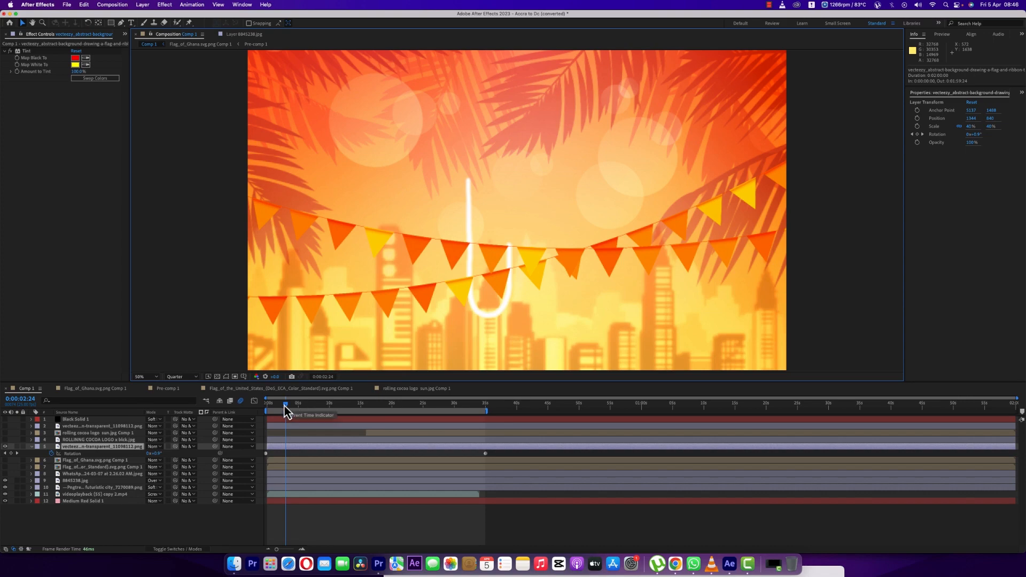
# Turn on the Rolling Cocoa logo layer, scrub to 0:00:09:19 with it selected, and display the layer switches instead of the modes
pyautogui.moveTo(286, 406); pyautogui.dragTo(290, 485)
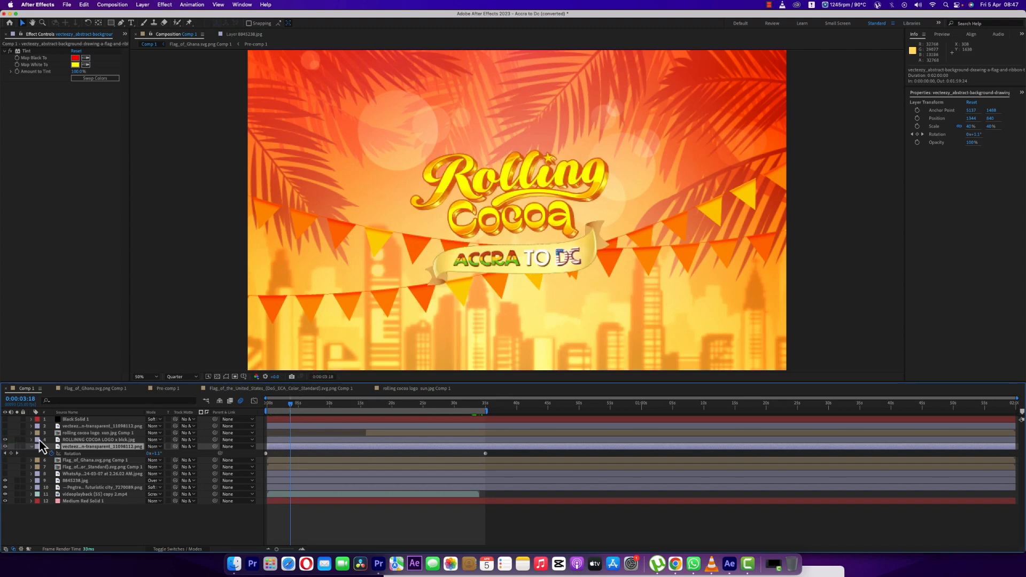
pyautogui.click(67, 440)
pyautogui.moveTo(290, 405); pyautogui.dragTo(329, 402)
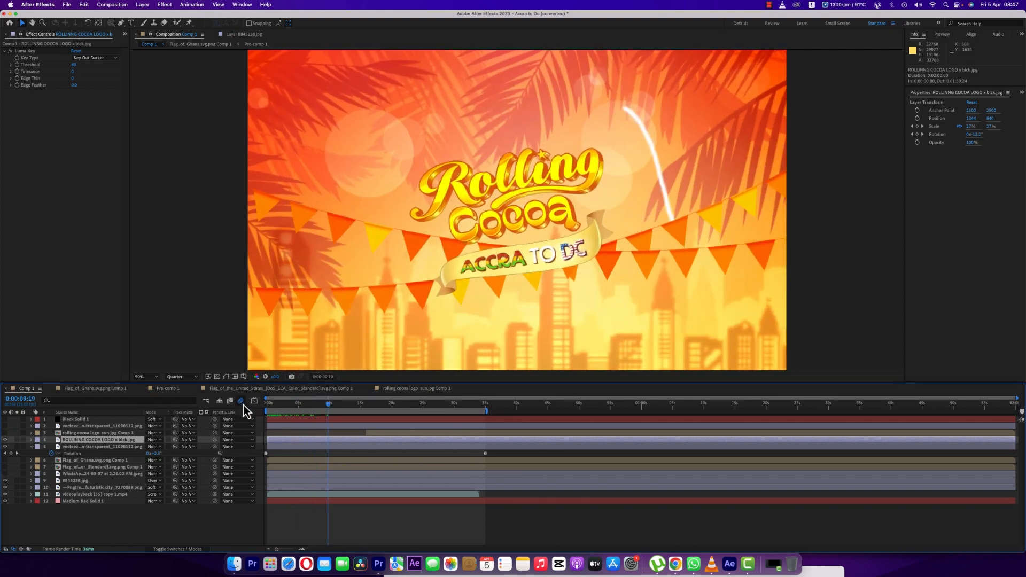
pyautogui.click(173, 549)
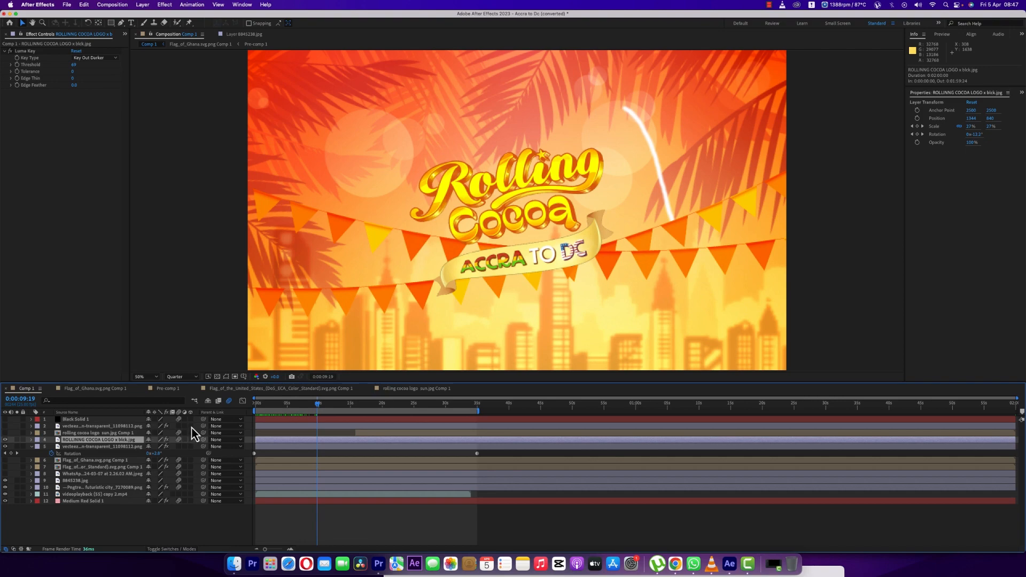
# Reveal the logo layer's Scale and Rotation keyframes and examine its opening animation from the start to 0:00:00:17
pyautogui.moveTo(321, 411); pyautogui.dragTo(258, 413)
pyautogui.press('u')
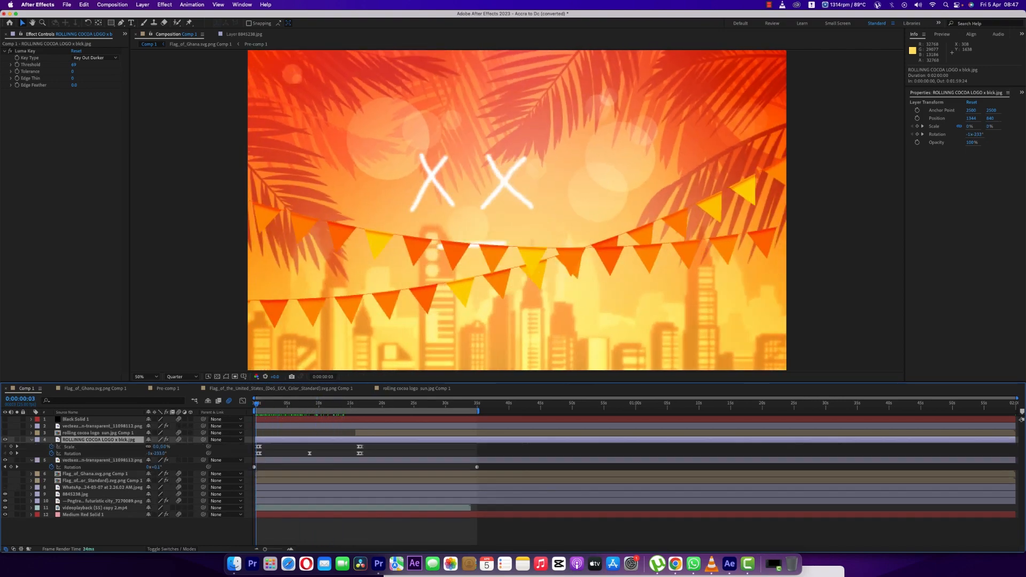
pyautogui.moveTo(257, 404); pyautogui.dragTo(260, 408)
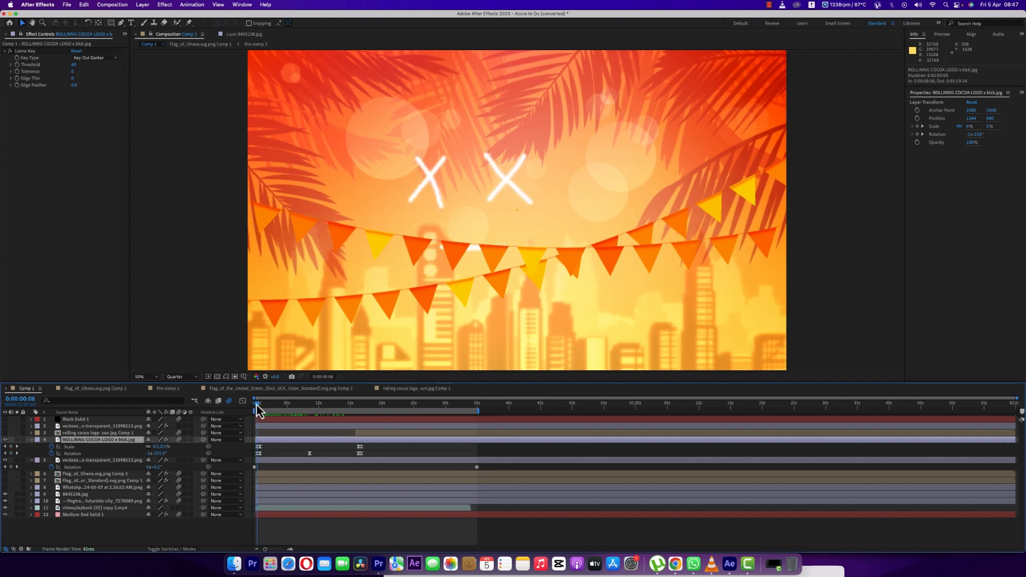
pyautogui.press('=')
pyautogui.press('=')
pyautogui.press('=')
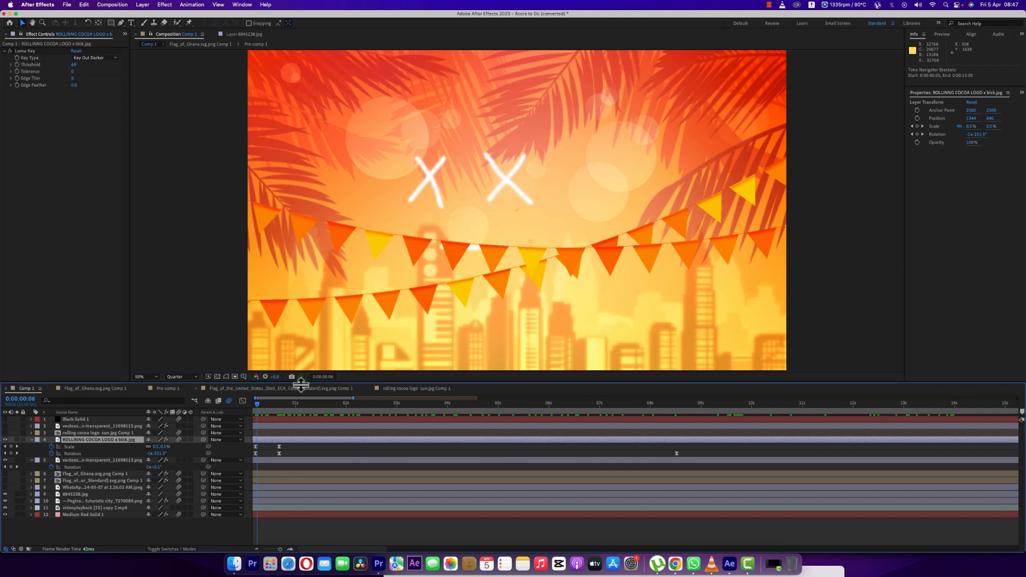
pyautogui.moveTo(259, 408); pyautogui.dragTo(290, 407)
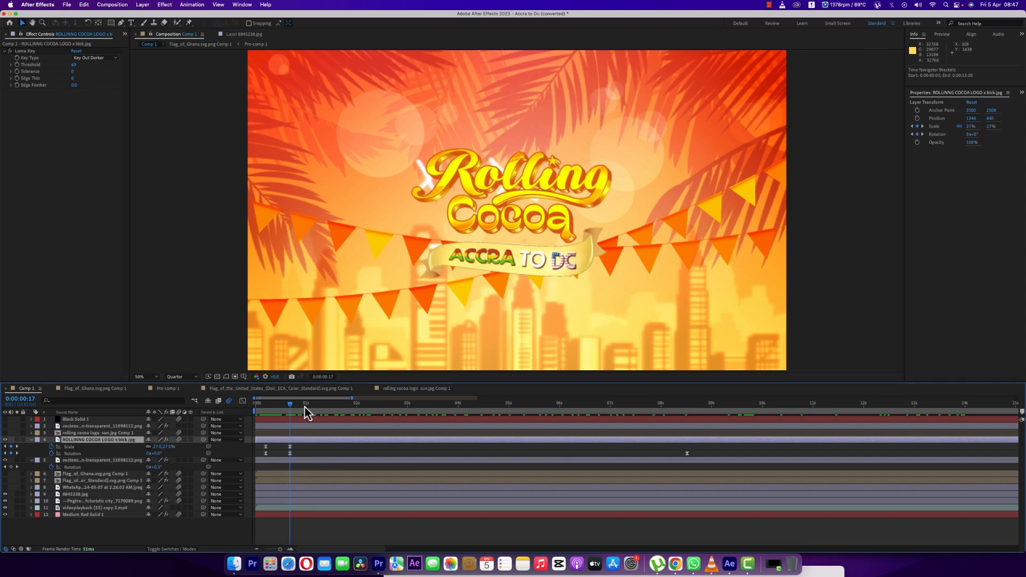
# Follow the logo's rotation through 0:00:07:02 and on to its closing keyframes at 0:00:16:06
pyautogui.moveTo(305, 407); pyautogui.dragTo(615, 432)
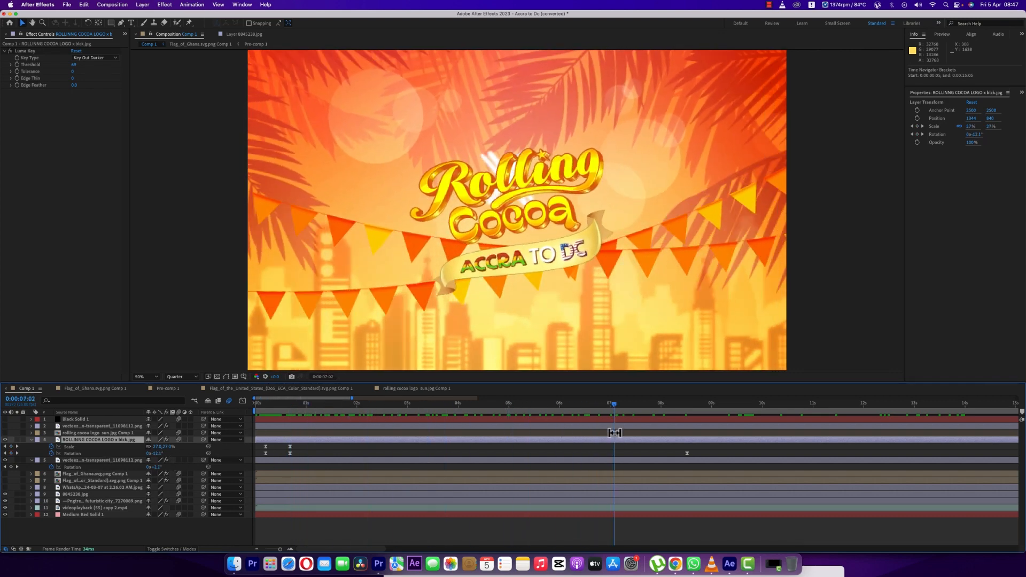
pyautogui.scroll(-5, 615, 432)
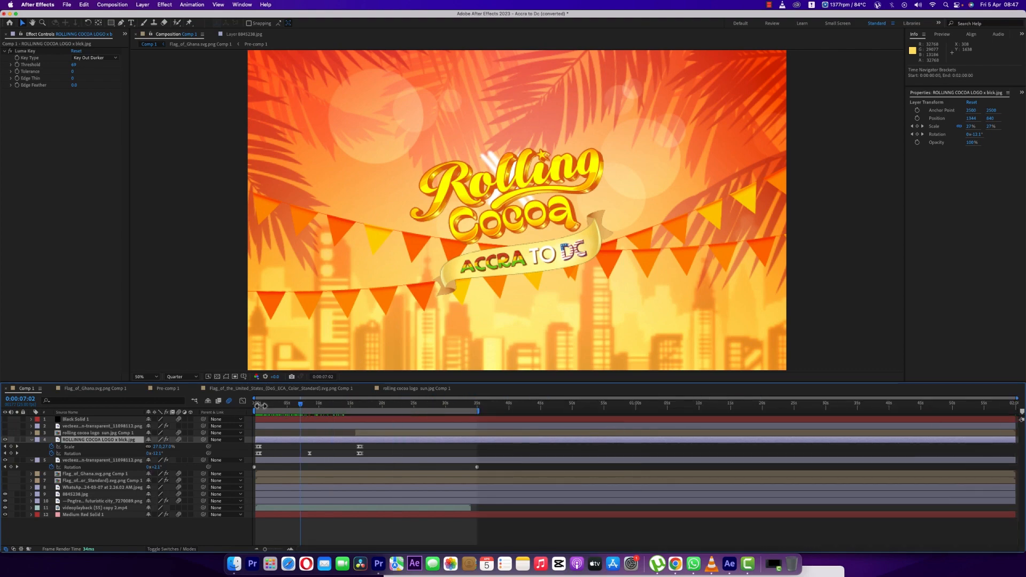
pyautogui.moveTo(301, 407); pyautogui.dragTo(359, 407)
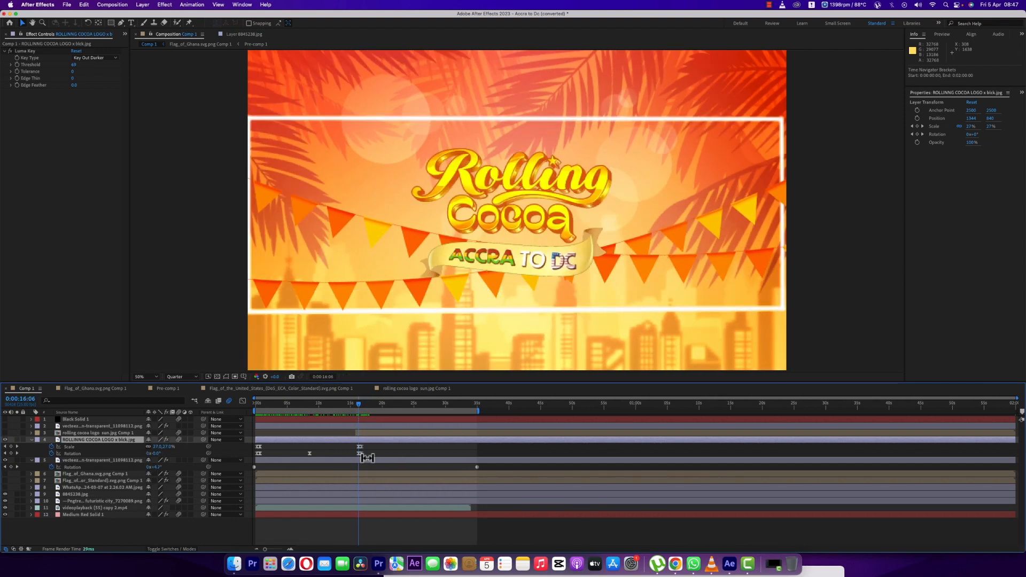
# Turn on the rolling cocoa logo sun precomp layer and scrub Comp 1 to 0:00:33:07
pyautogui.click(12, 447)
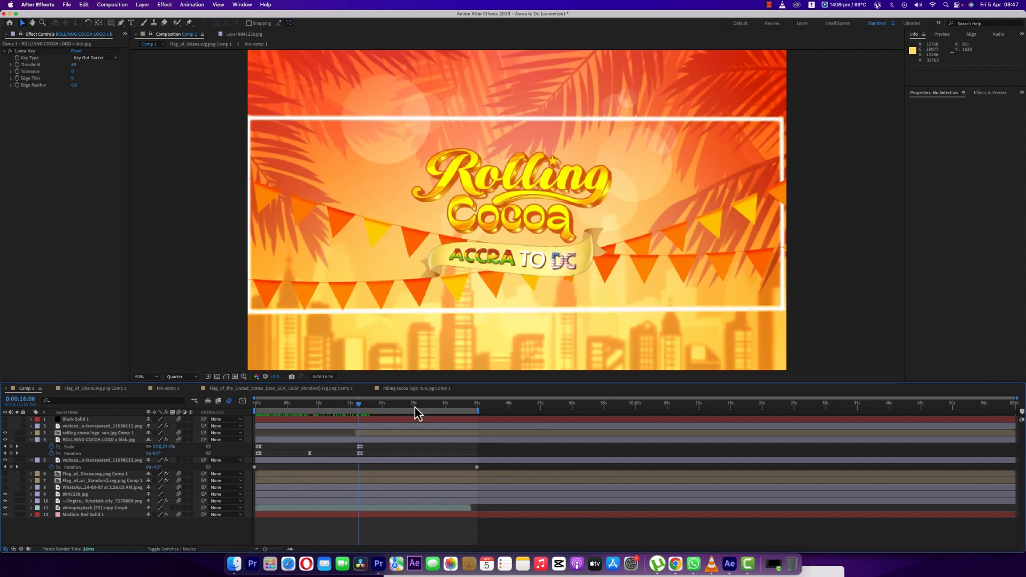
pyautogui.moveTo(362, 404); pyautogui.dragTo(466, 405)
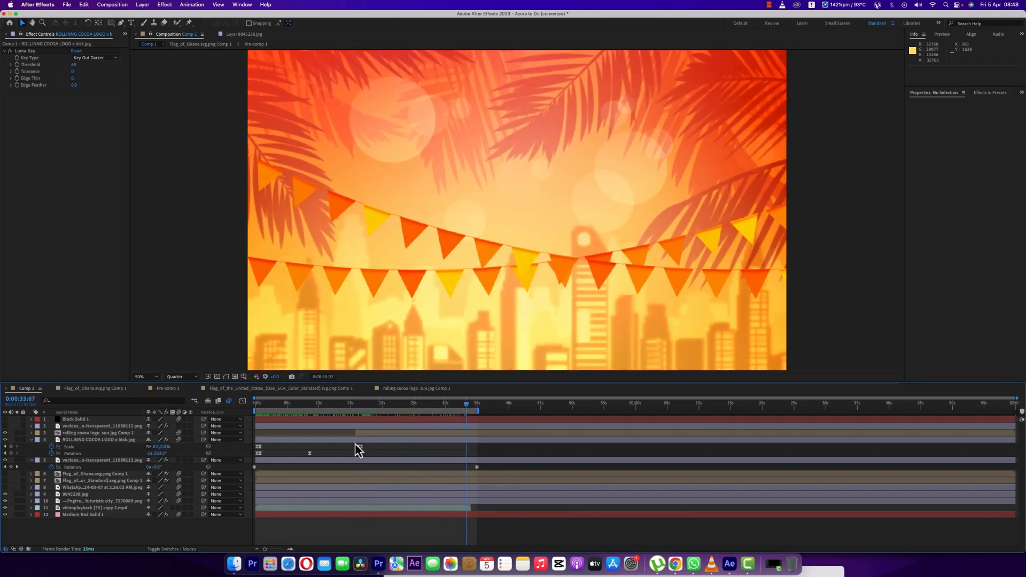
# Open the sun logo precomp and compare the sun with and without its rays layer at 0:00:09:01
pyautogui.doubleClick(375, 435)
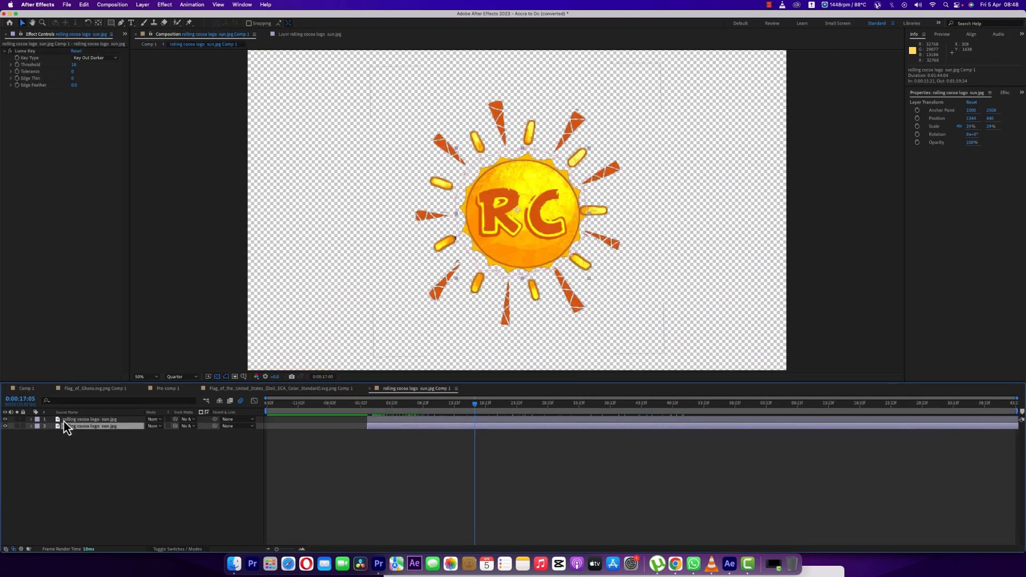
pyautogui.click(423, 405)
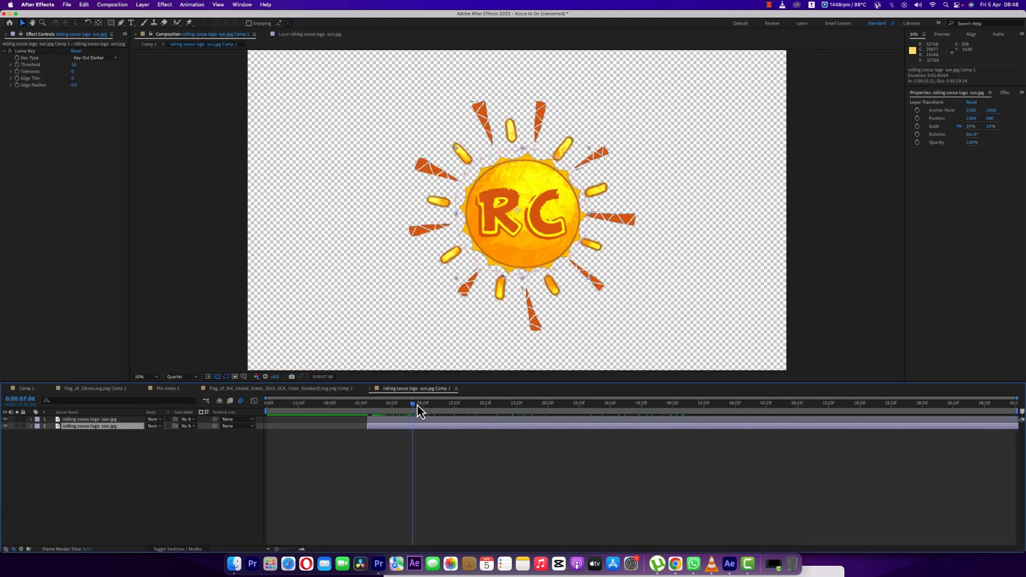
pyautogui.click(5, 419)
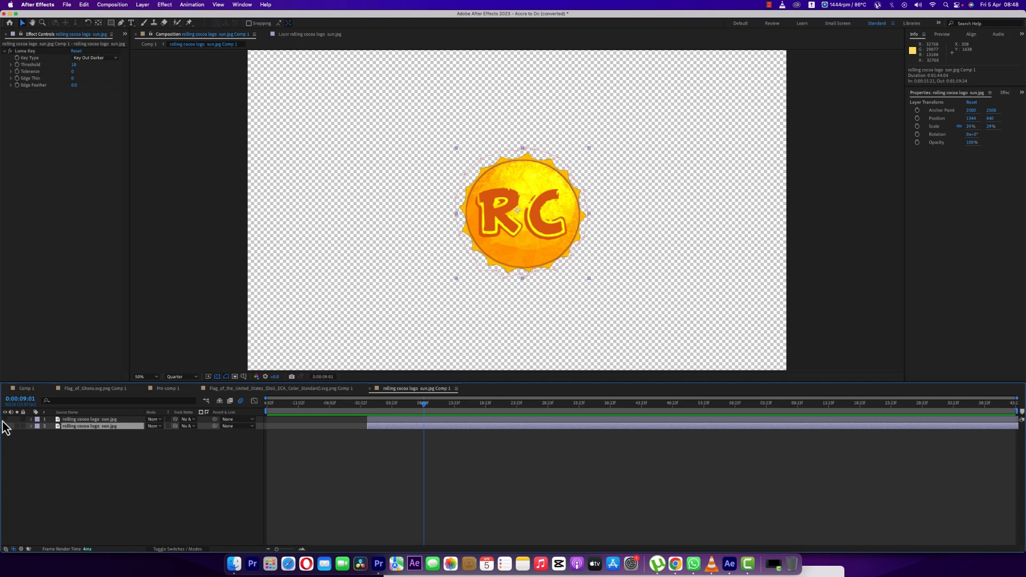
pyautogui.click(5, 419)
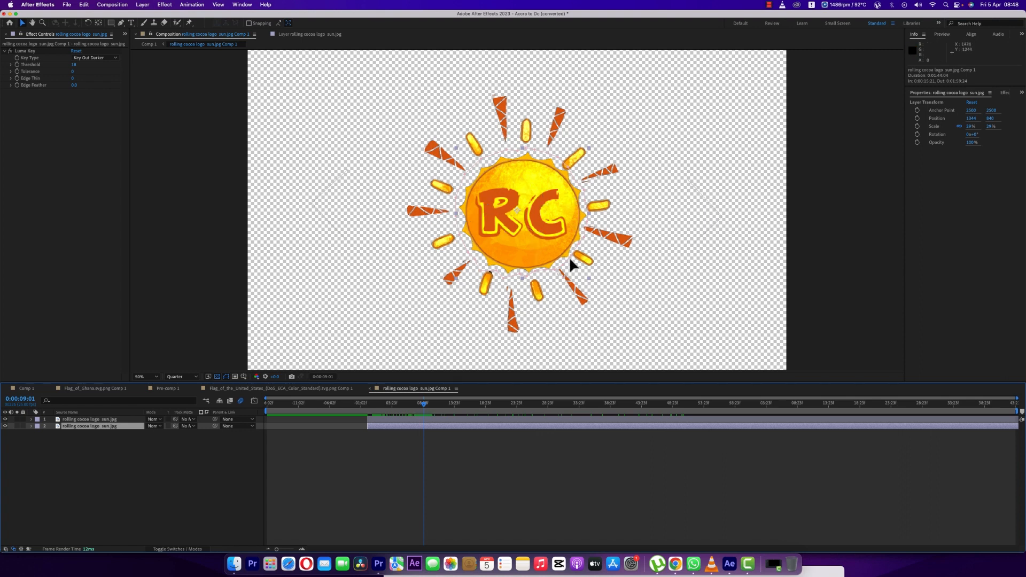
# Isolate the rays layer's effect by toggling its visibility, reveal its Rotation keyframes, and scrub the precomp to 0:00:20:13
pyautogui.moveTo(370, 405); pyautogui.dragTo(388, 407)
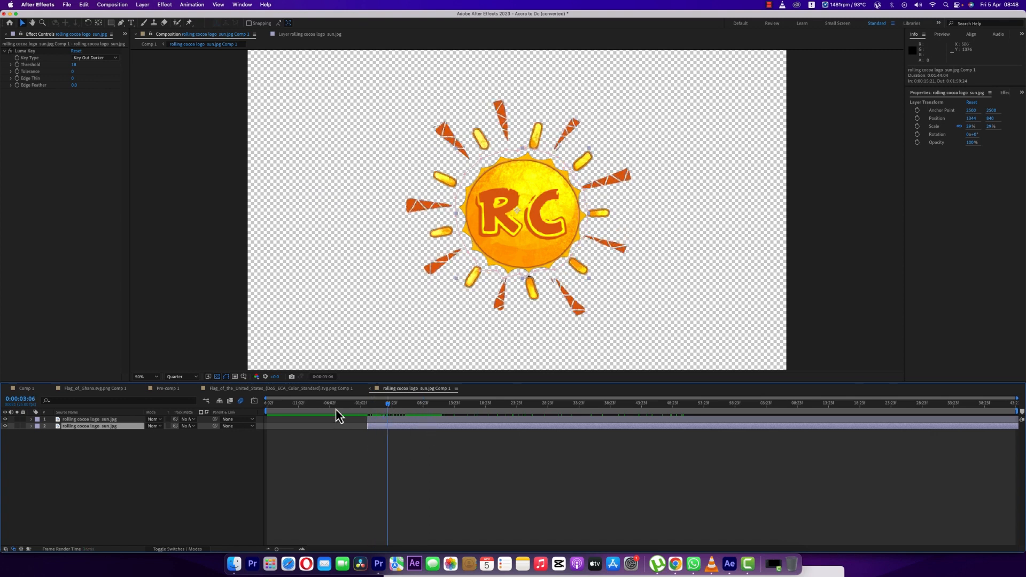
pyautogui.click(86, 420)
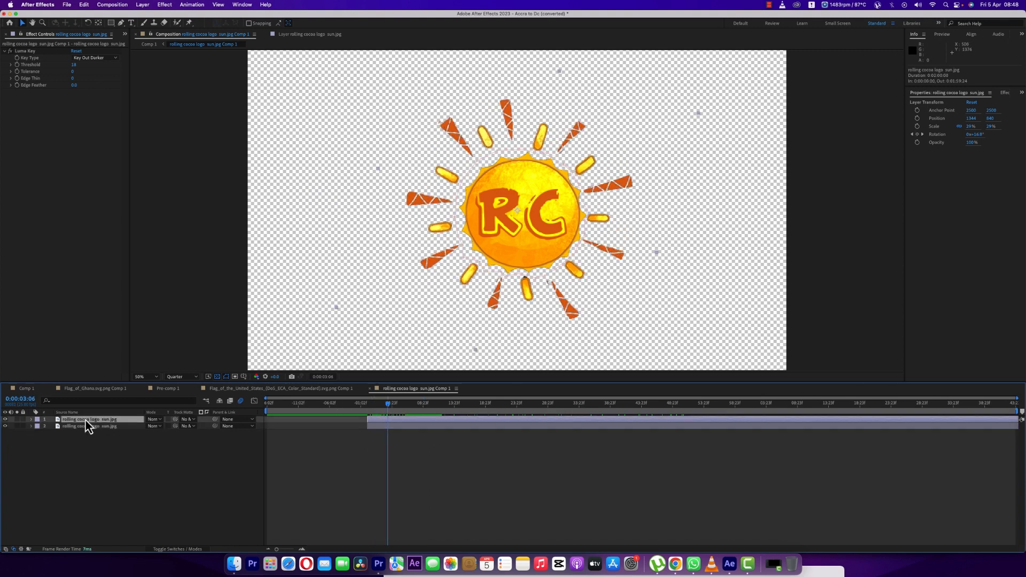
pyautogui.click(5, 420)
pyautogui.click(5, 419)
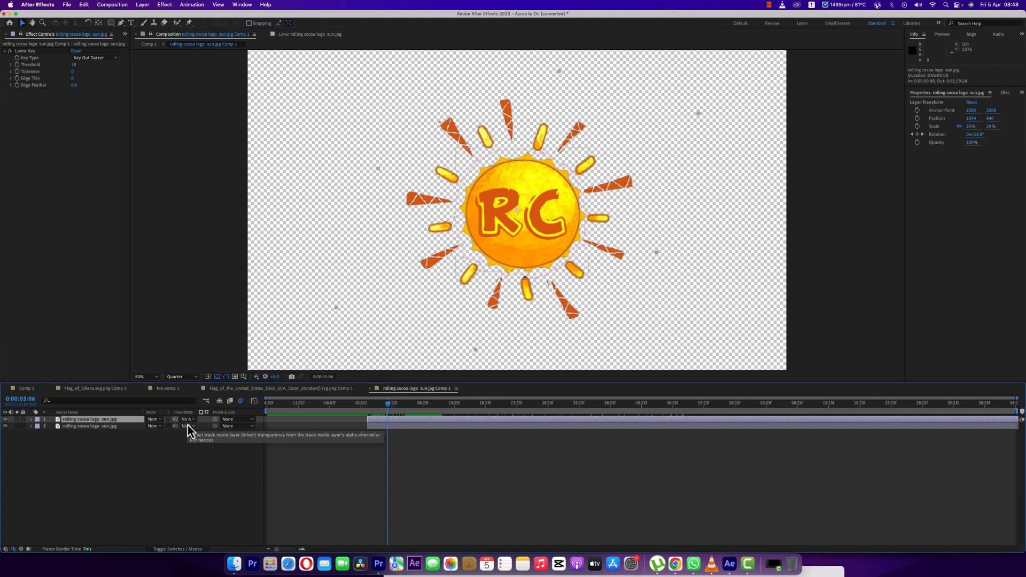
pyautogui.press('r')
pyautogui.click(91, 427)
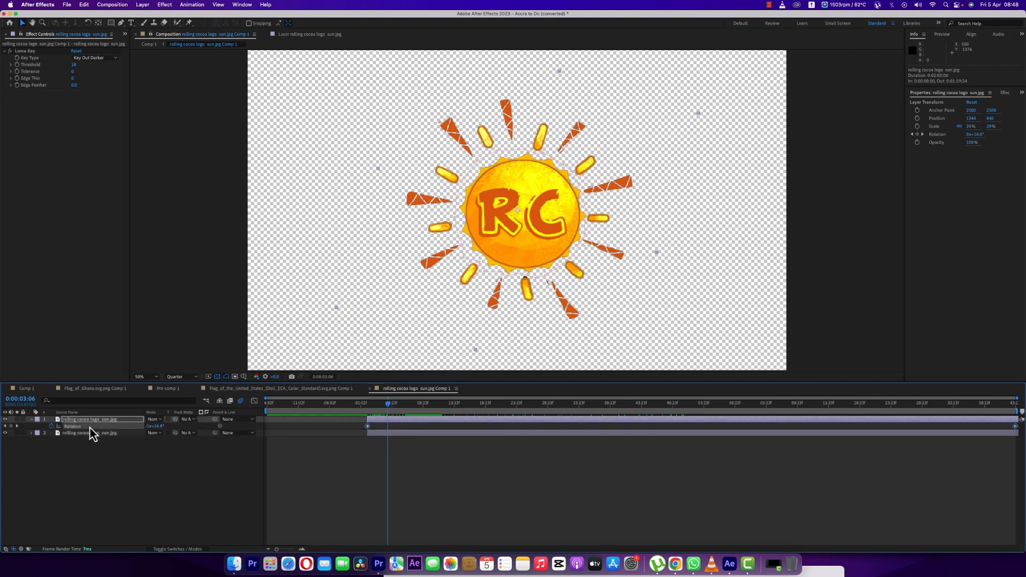
pyautogui.moveTo(407, 414); pyautogui.dragTo(496, 420)
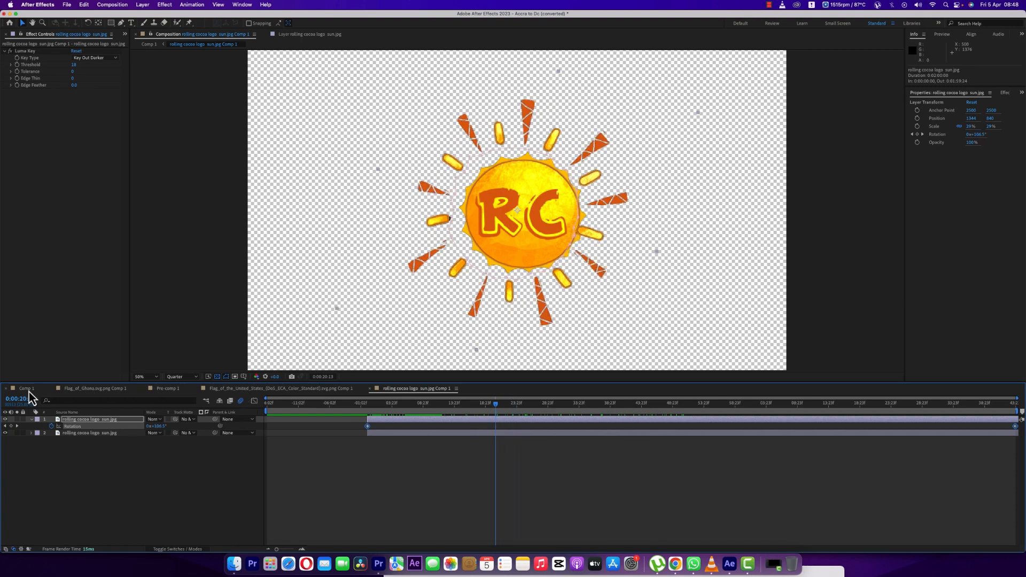
# Return to Comp 1, reveal the sun precomp layer's Scale and Rotation keyframes, and scrub to 0:00:32:00
pyautogui.click(28, 390)
pyautogui.moveTo(355, 411); pyautogui.dragTo(456, 418)
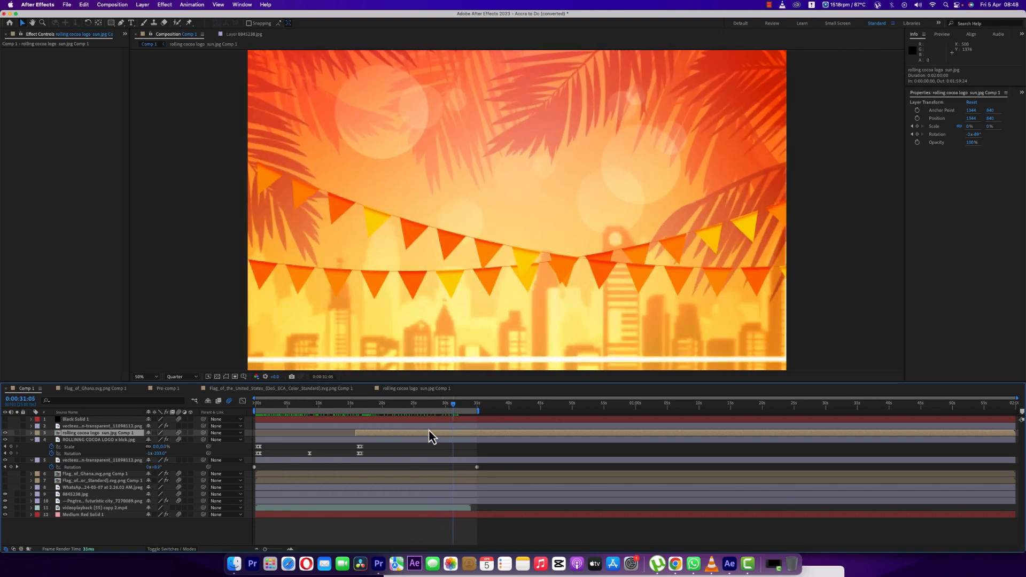
pyautogui.press('u')
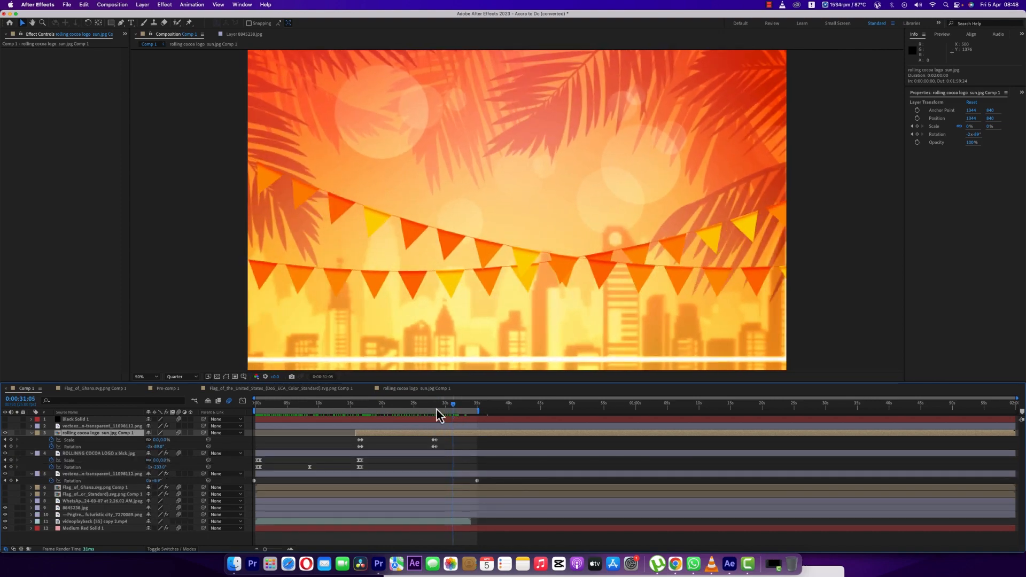
pyautogui.moveTo(437, 409); pyautogui.dragTo(458, 411)
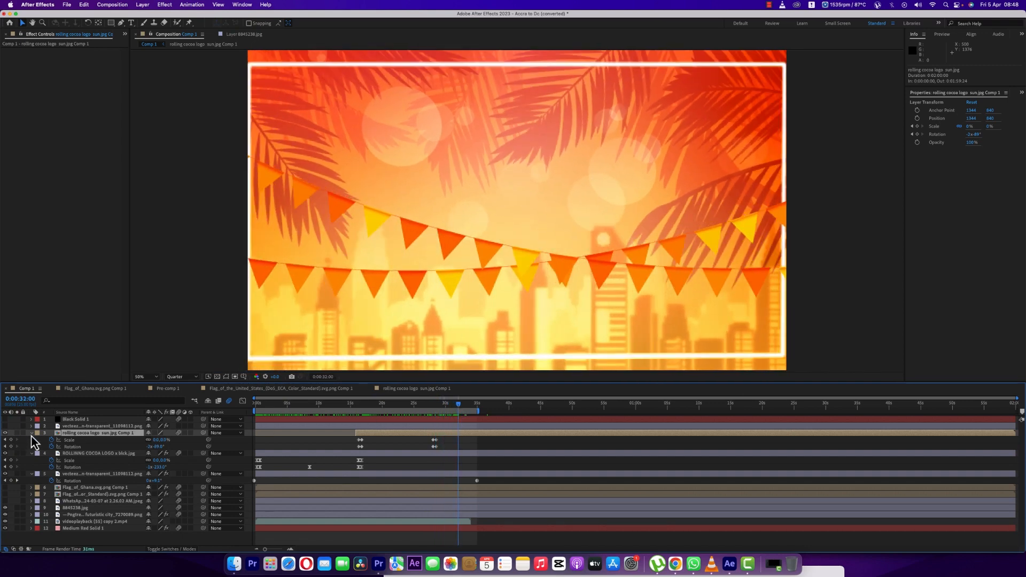
# Collapse the properties of the sun precomp, Rolling Cocoa logo, and bunting layers
pyautogui.click(31, 434)
pyautogui.click(31, 440)
pyautogui.click(31, 447)
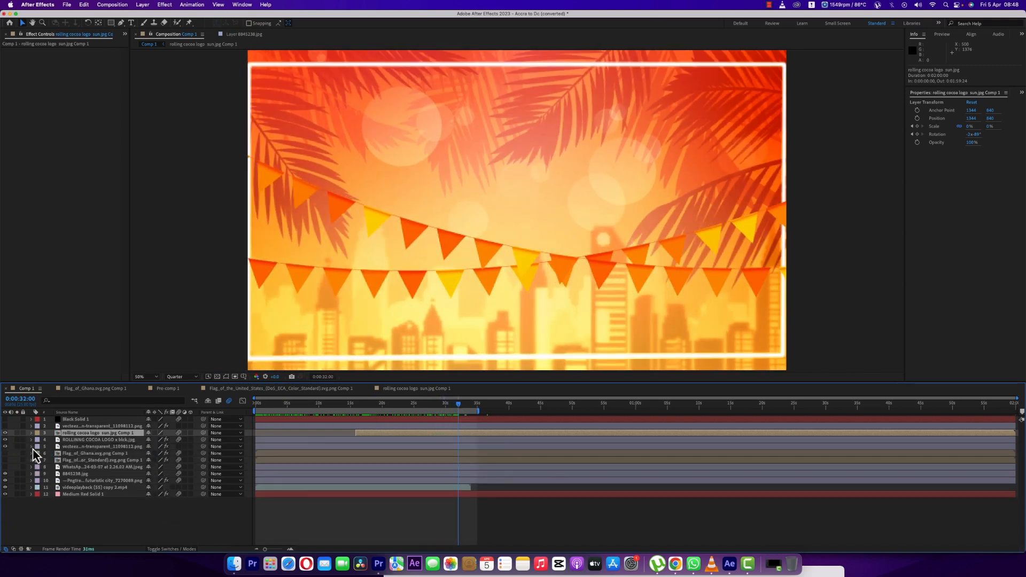
# Turn on the blurred foreground bunting layer, scrub to 0:00:22:00, and examine its Tint and Fast Box Blur effects
pyautogui.click(6, 426)
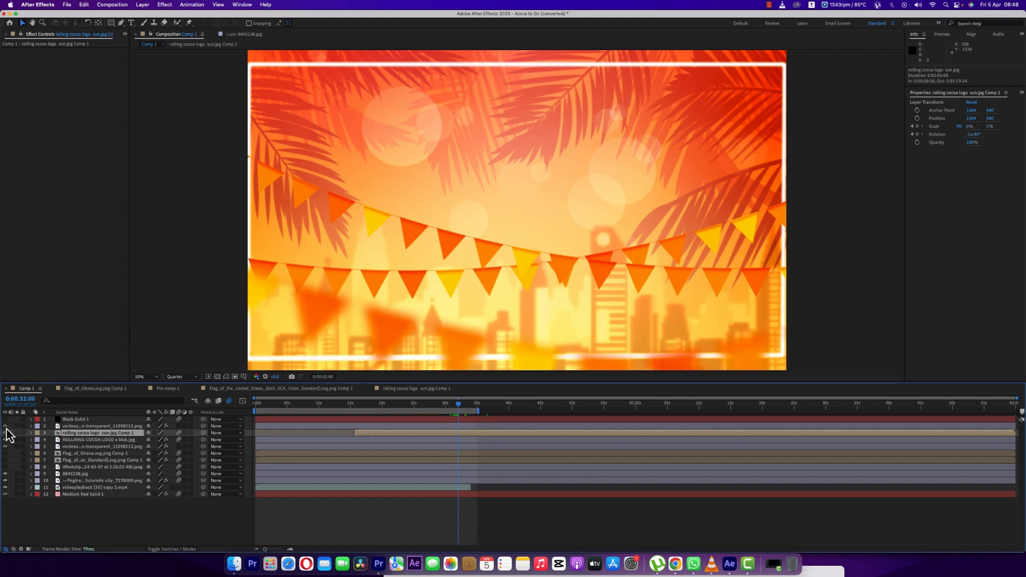
pyautogui.click(95, 427)
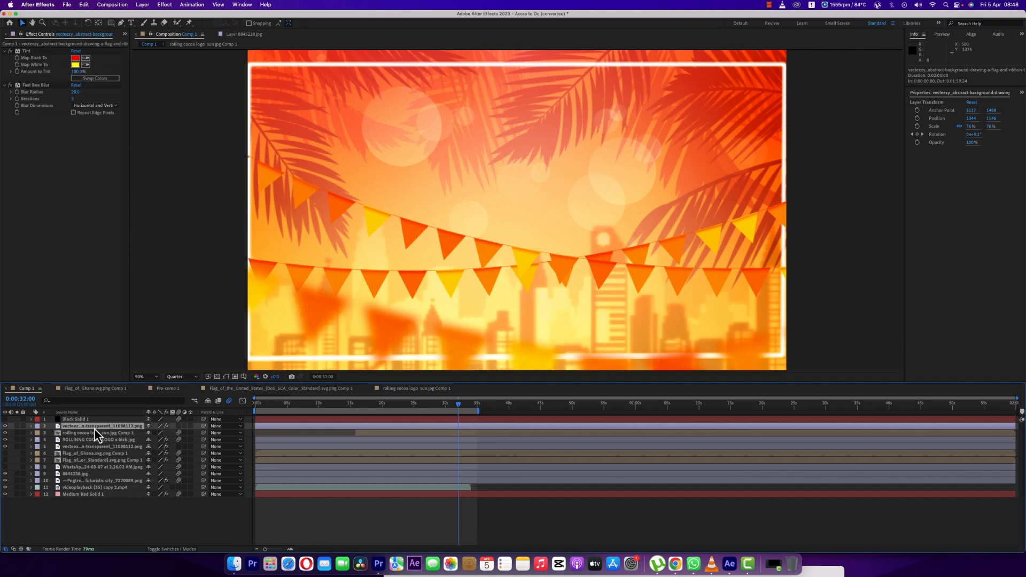
pyautogui.moveTo(268, 408); pyautogui.dragTo(395, 426)
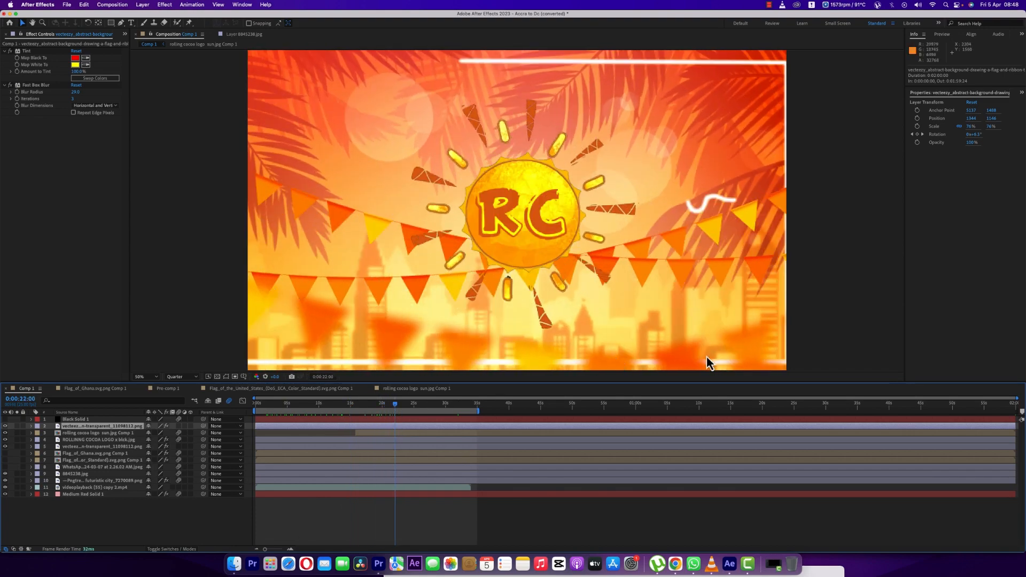
pyautogui.click(26, 52)
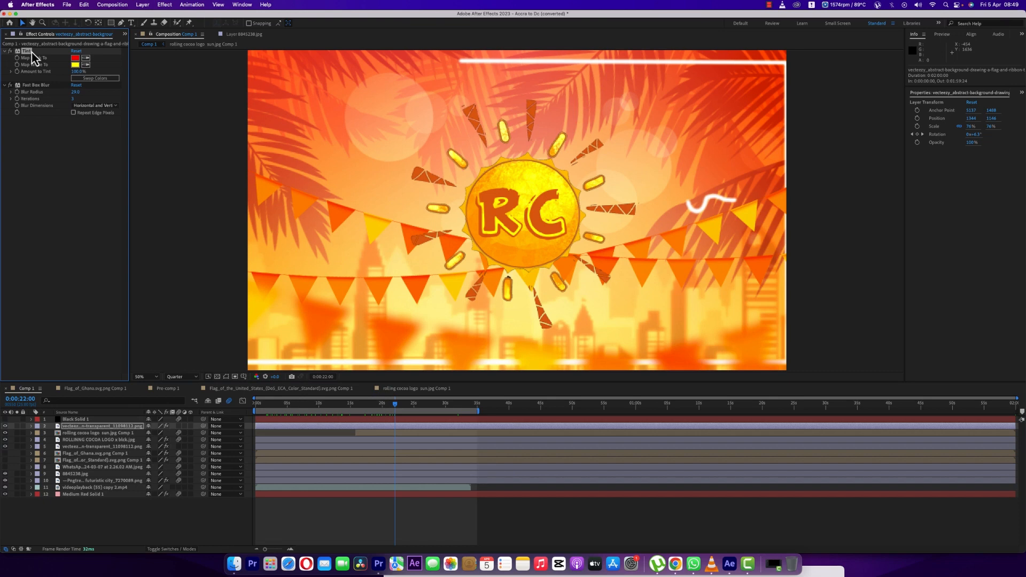
# View the foreground bunting in its own layer viewer, compare it with and without Tint, and return to the composition view
pyautogui.doubleClick(89, 427)
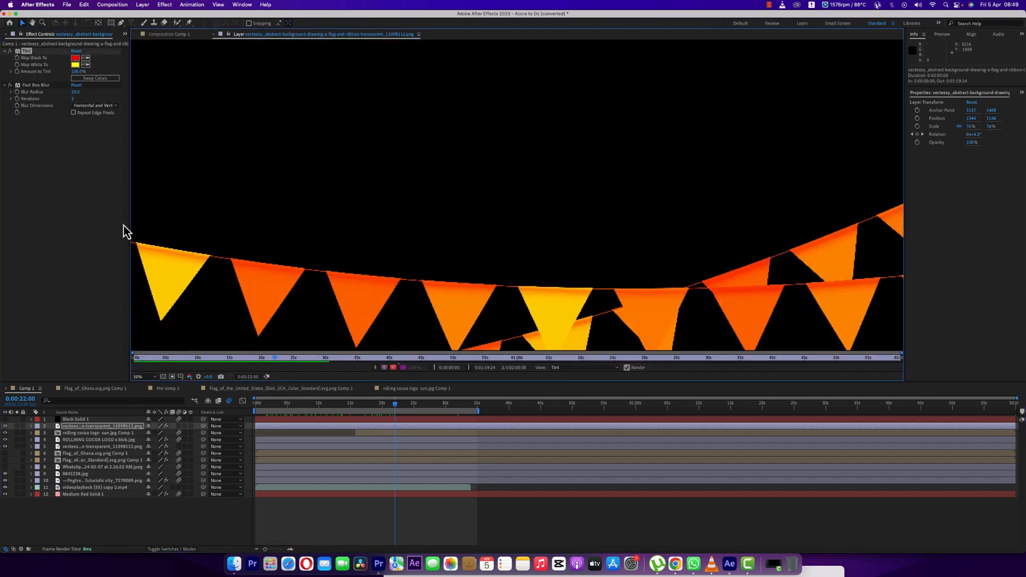
pyautogui.click(9, 51)
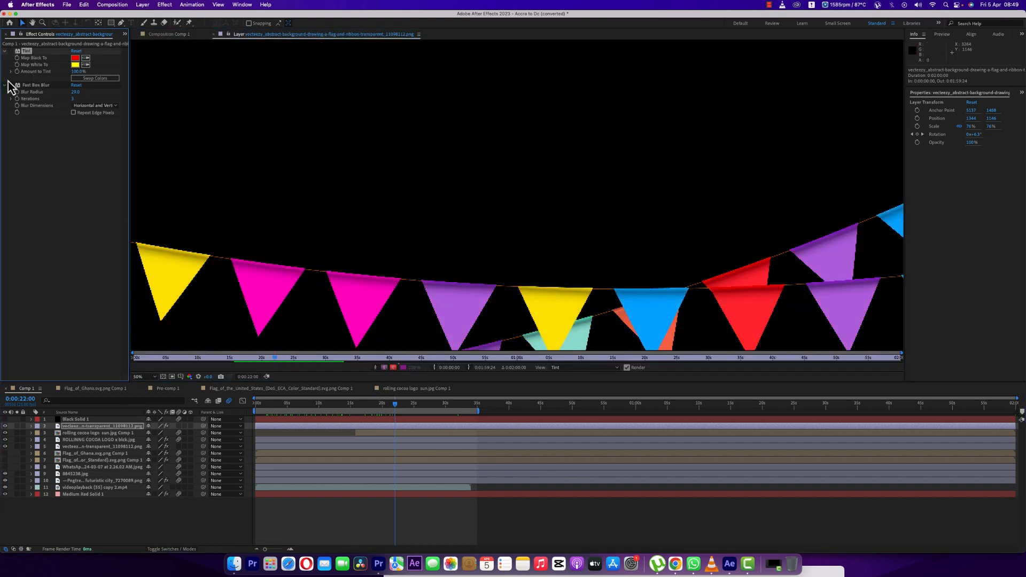
pyautogui.click(11, 85)
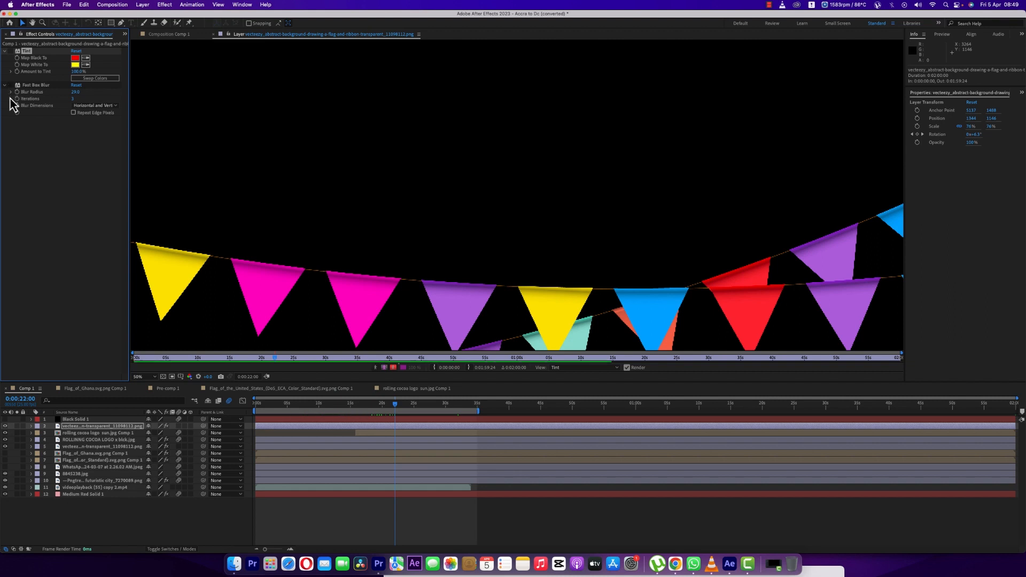
pyautogui.click(10, 51)
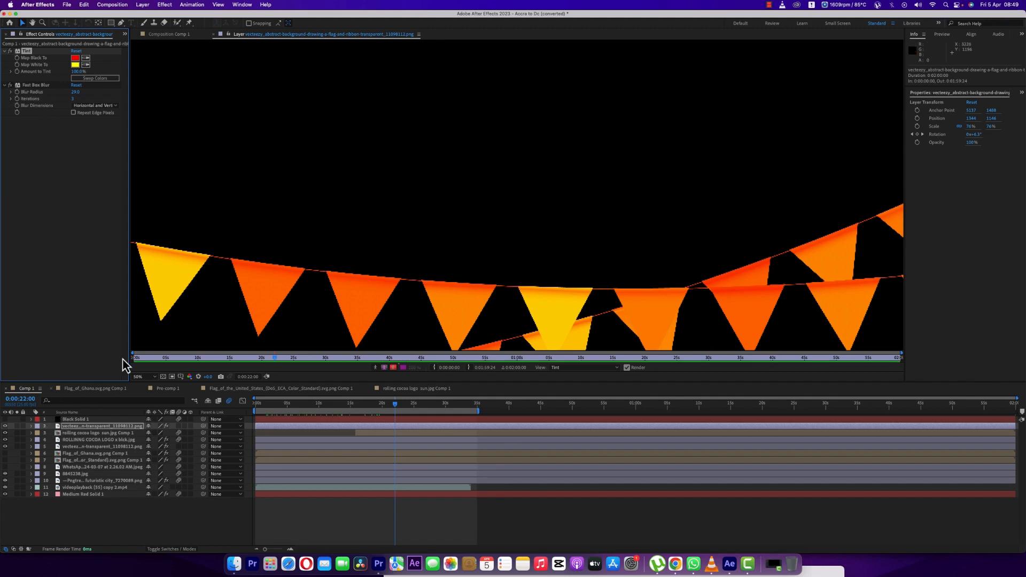
pyautogui.click(168, 34)
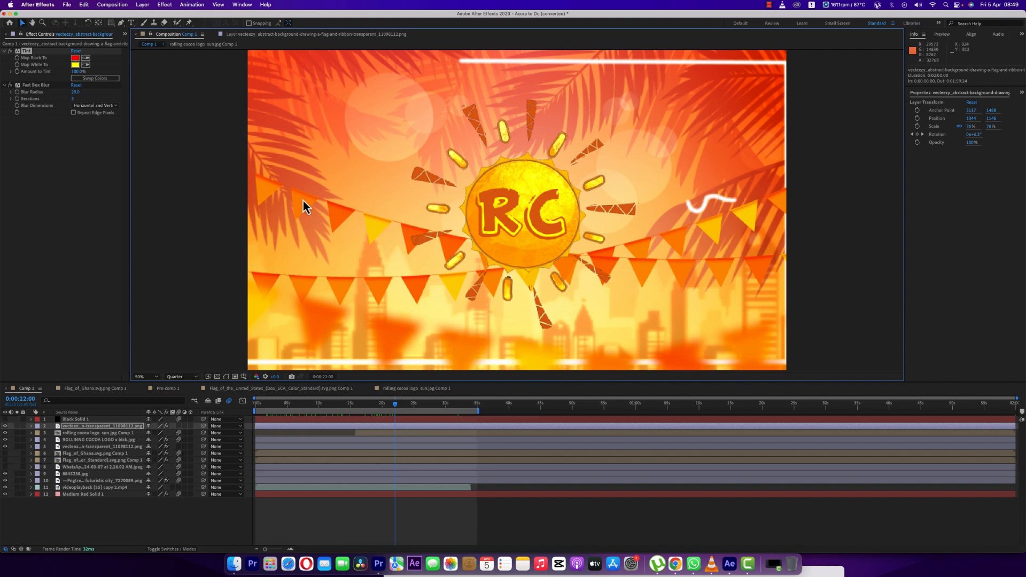
# Turn on the Black Solid 1 layer and show its mask outline in the composition view
pyautogui.click(5, 423)
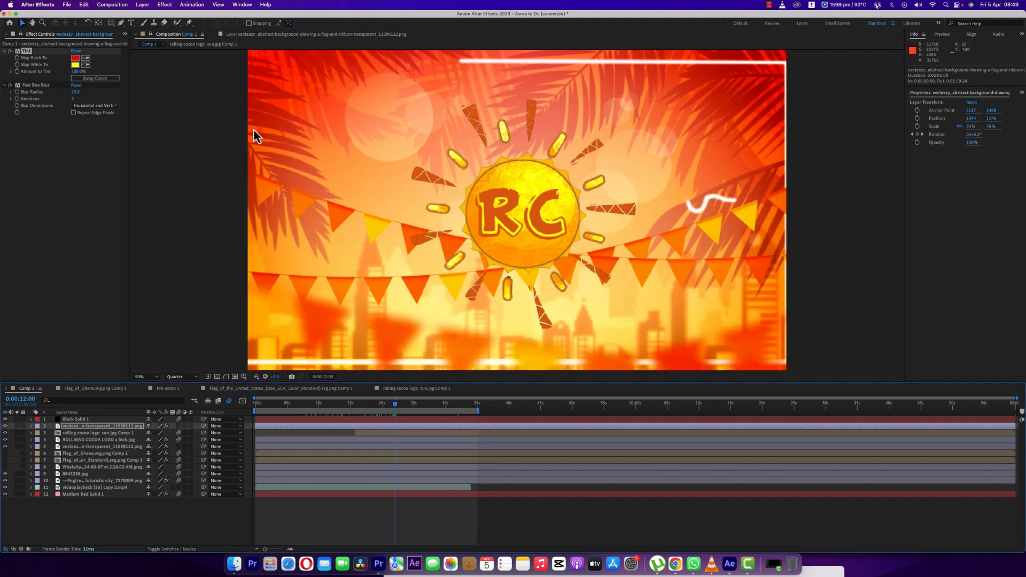
pyautogui.click(75, 420)
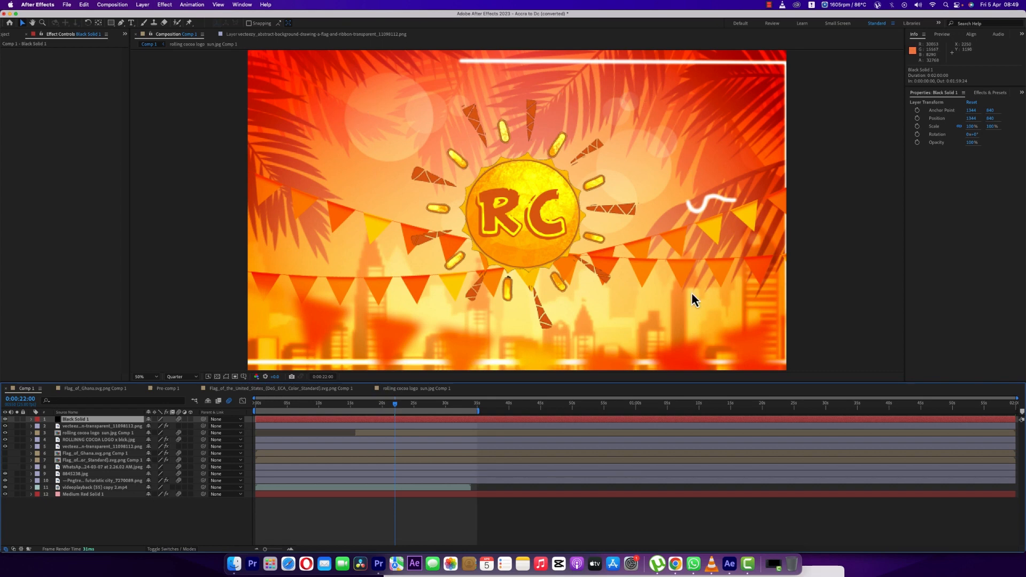
pyautogui.click(229, 376)
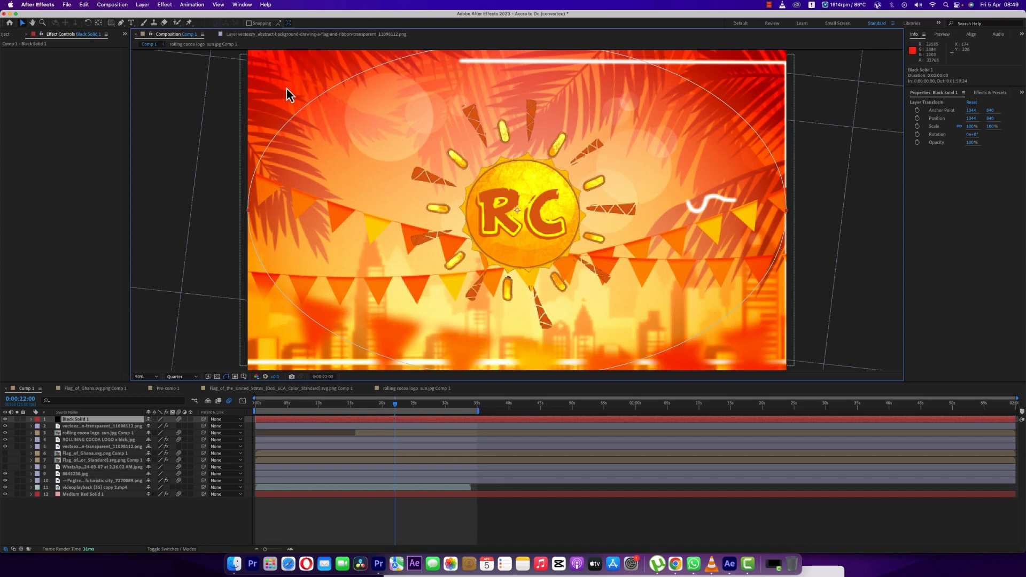
# Display the layer modes and inspect the blending mode assigned to Black Solid 1 without changing it
pyautogui.click(170, 549)
pyautogui.click(154, 419)
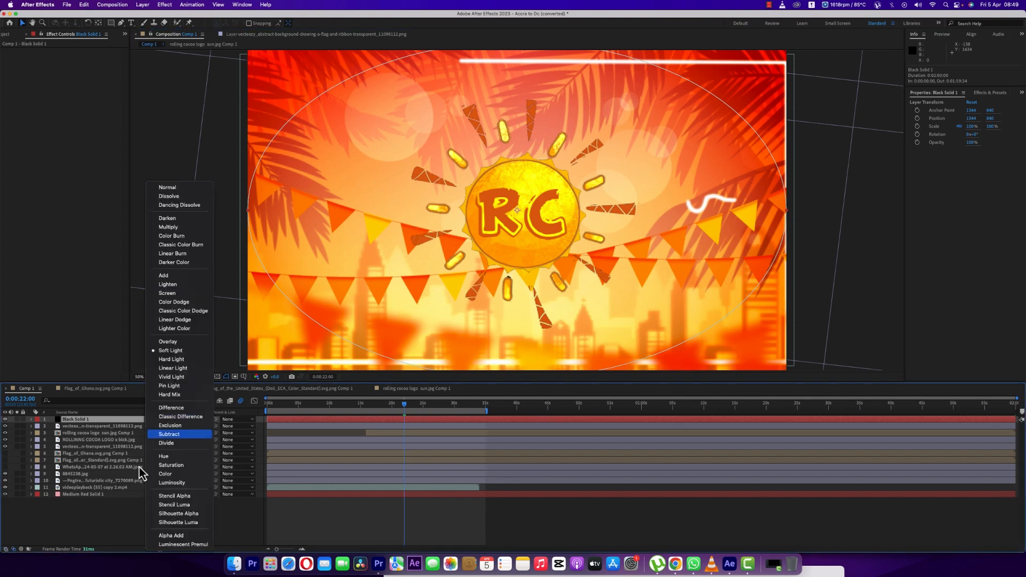
pyautogui.click(132, 503)
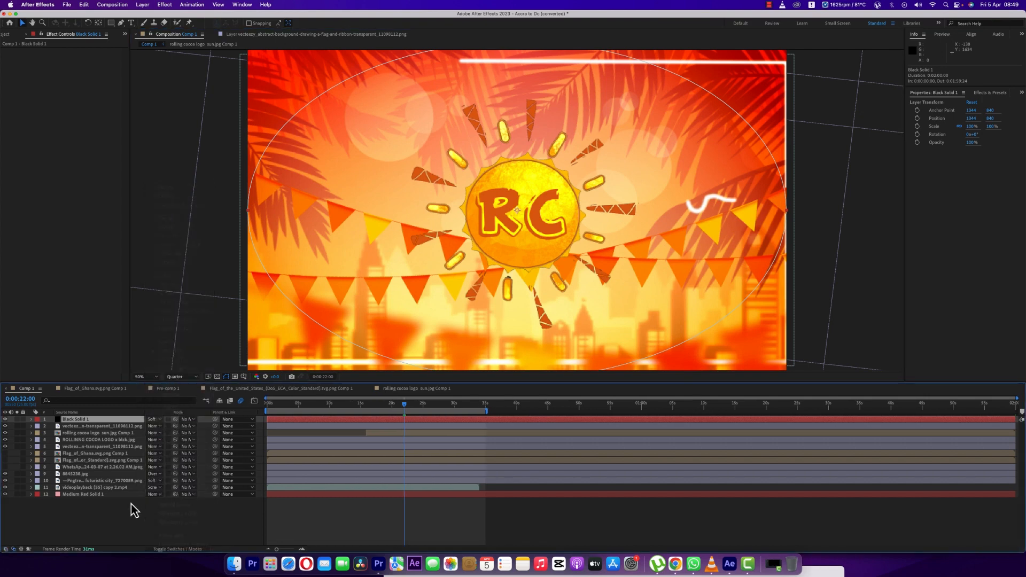
# Briefly show the US flag layer and the reference flyer image layer, hiding each again after viewing
pyautogui.click(7, 462)
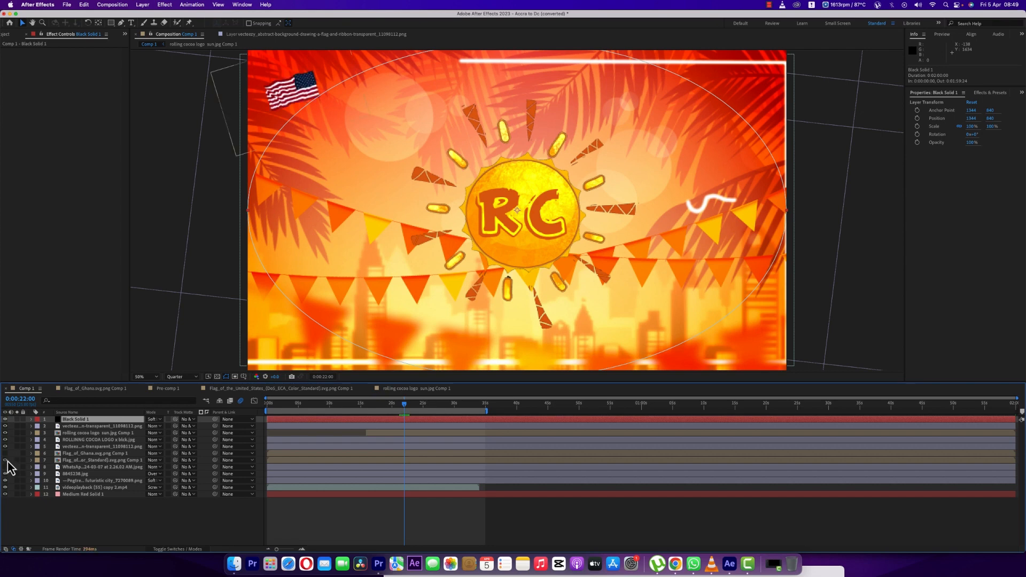
pyautogui.click(7, 462)
pyautogui.click(6, 466)
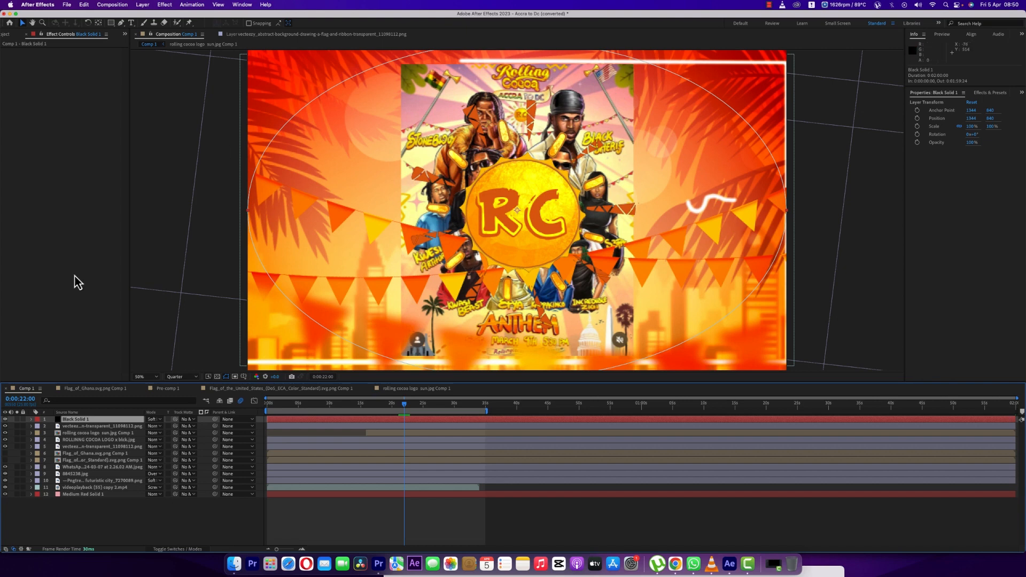
pyautogui.click(5, 467)
# Turn on the US flag and Ghana flag precomp layers and scrub Comp 1 to 0:00:19:02
pyautogui.click(4, 461)
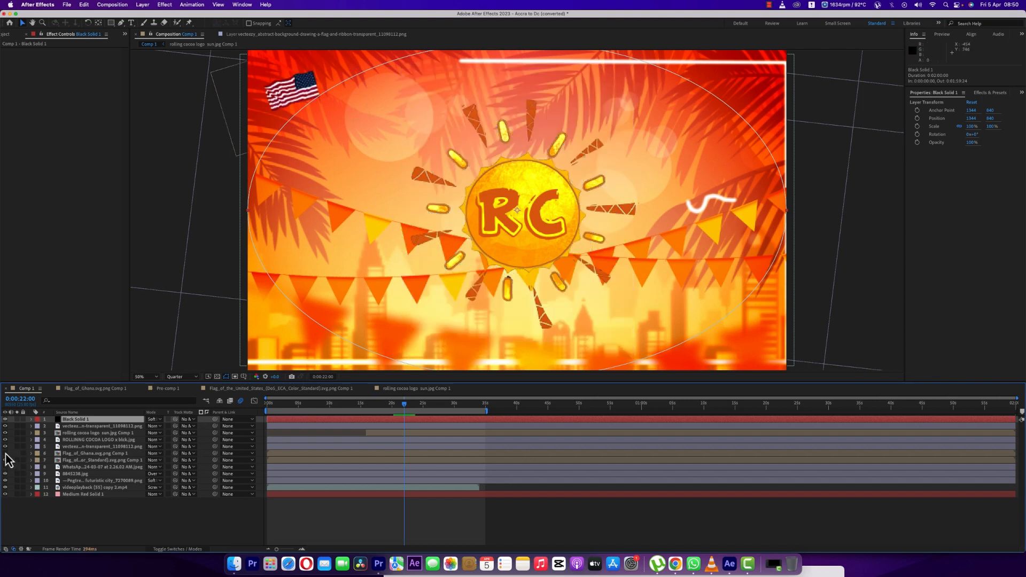
pyautogui.click(5, 453)
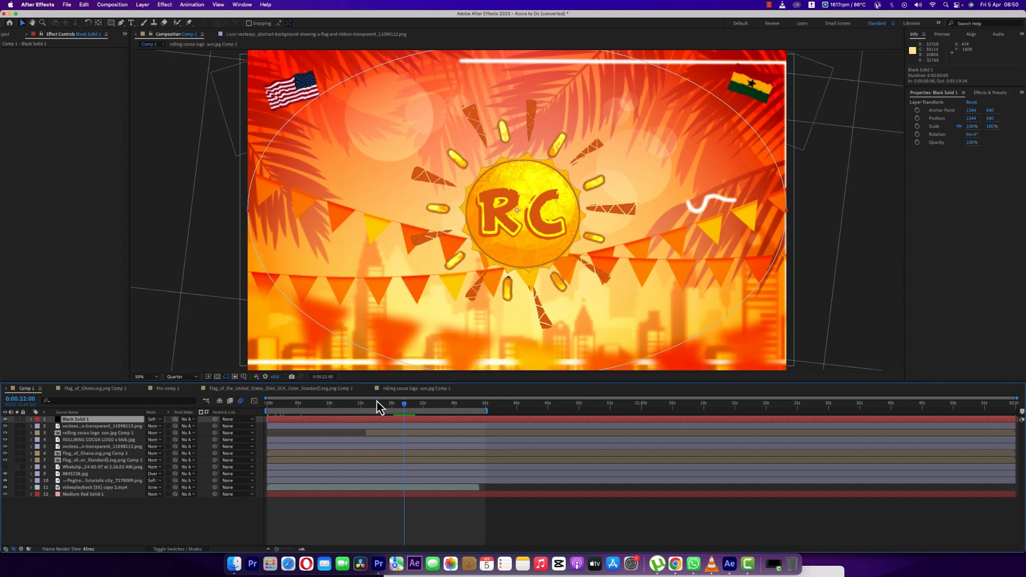
pyautogui.moveTo(403, 408); pyautogui.dragTo(387, 409)
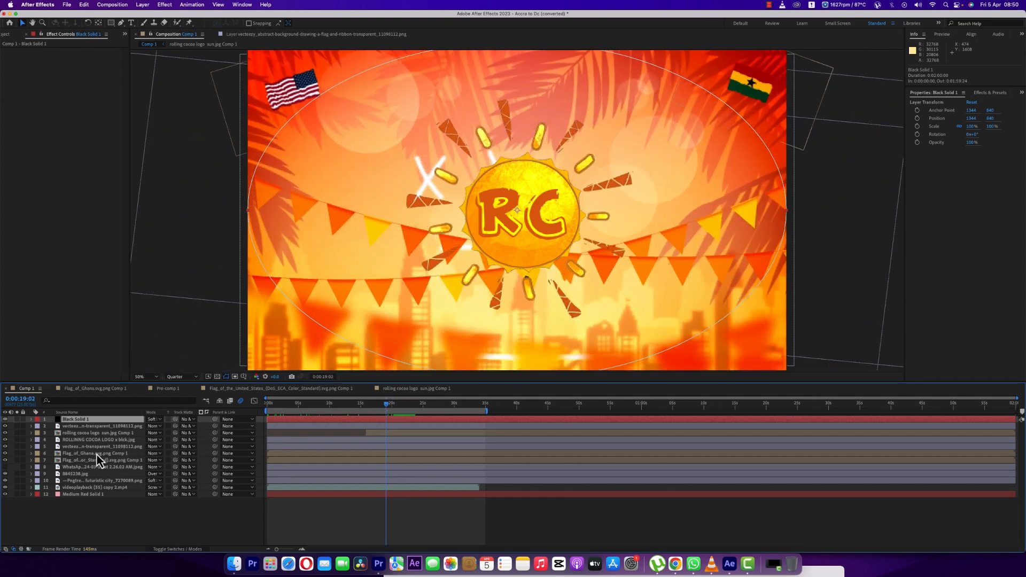
# Open the Ghana flag precomp and preview its waving motion from 0:00:00:00
pyautogui.doubleClick(97, 455)
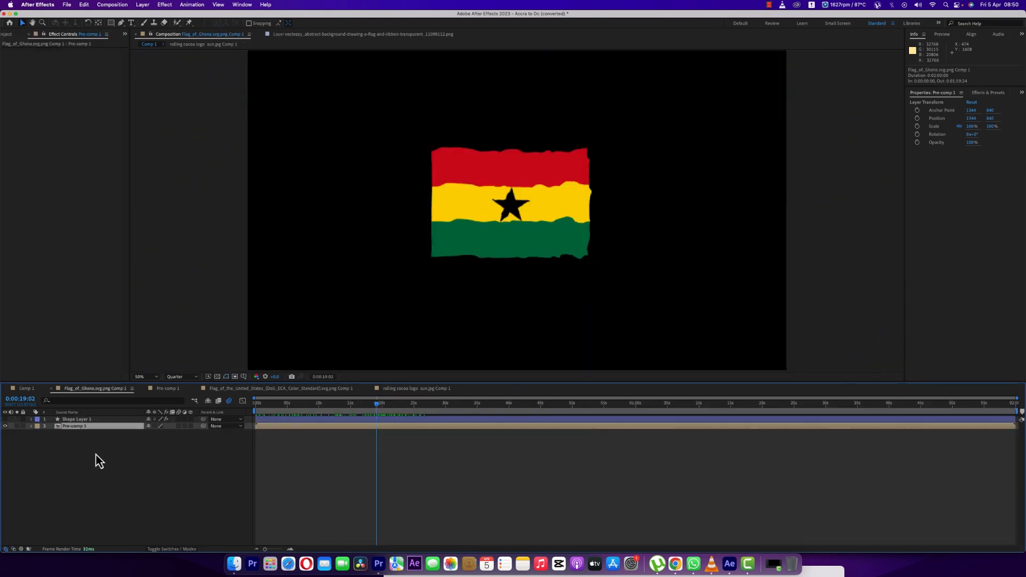
pyautogui.click(306, 406)
pyautogui.moveTo(306, 406); pyautogui.dragTo(233, 416)
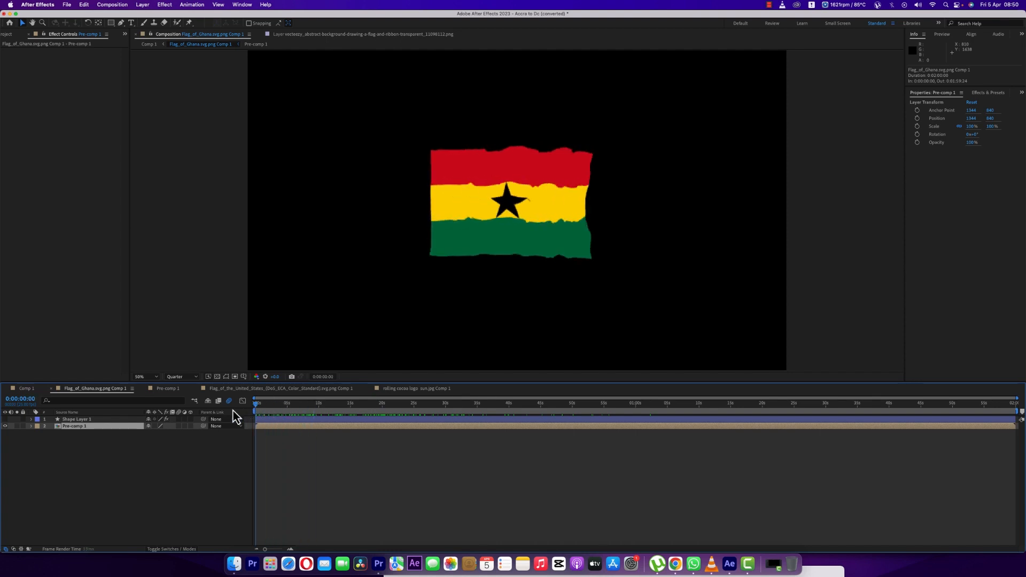
pyautogui.press('space')
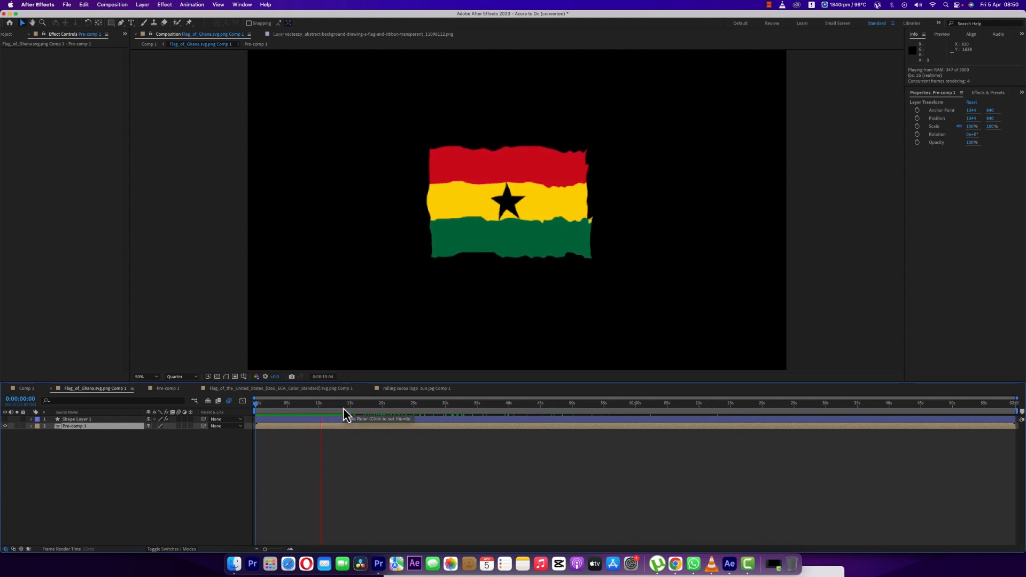
pyautogui.press('space')
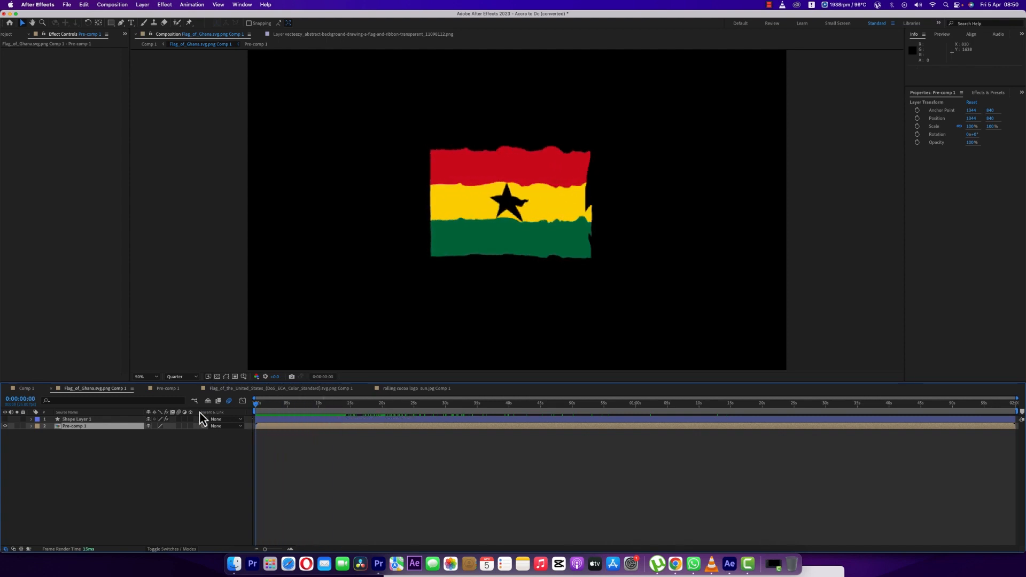
# Open the nested Pre-comp 1 and compare the Ghana flag layer with and without its Displacement Map effect
pyautogui.doubleClick(73, 427)
pyautogui.click(79, 422)
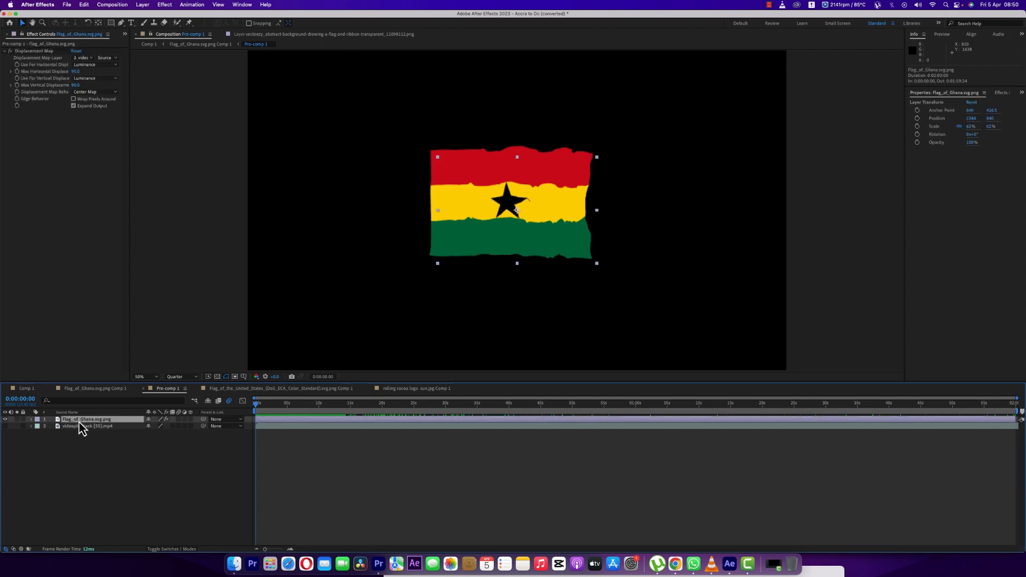
pyautogui.doubleClick(79, 422)
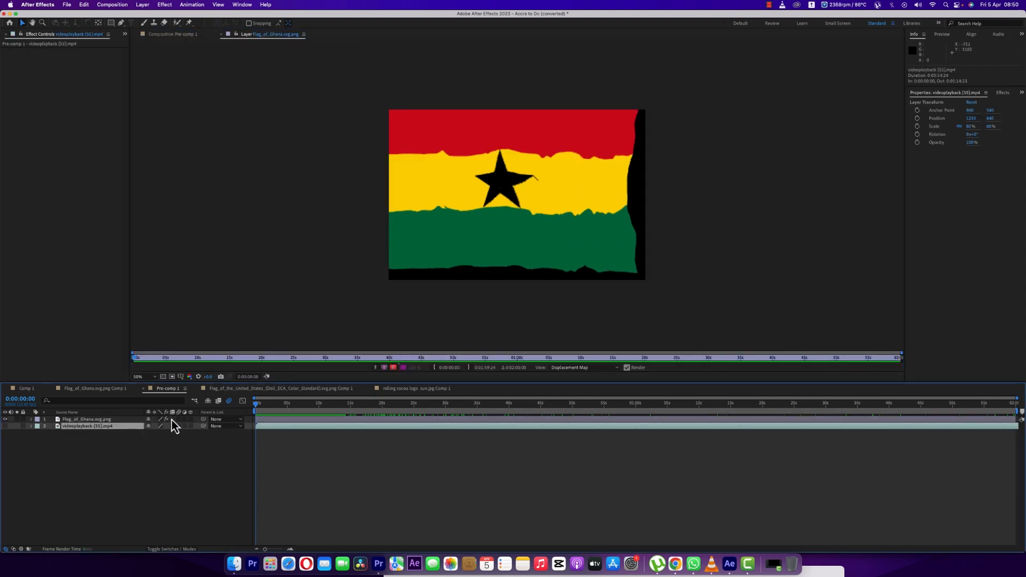
pyautogui.click(160, 37)
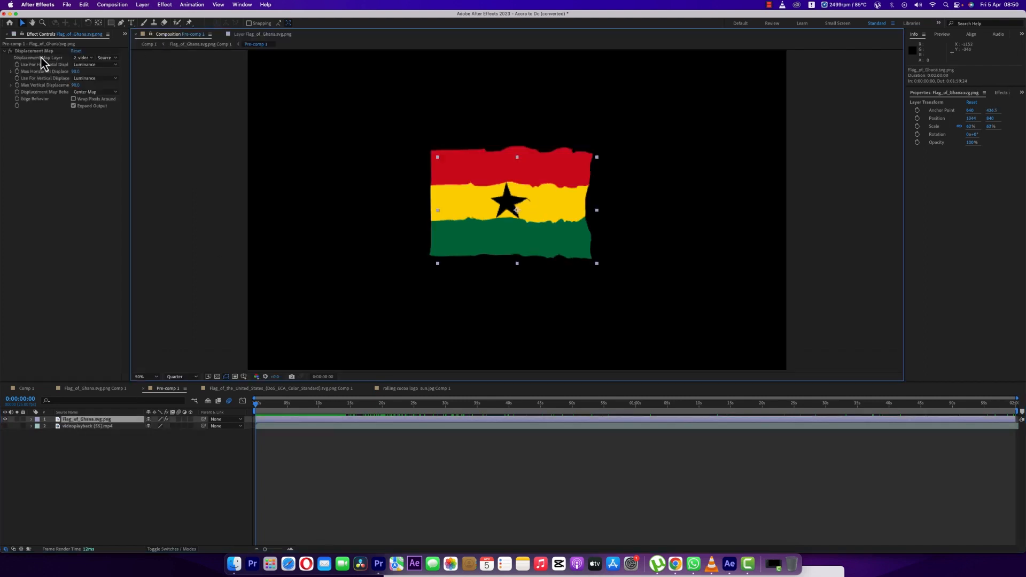
pyautogui.click(10, 51)
pyautogui.moveTo(262, 407); pyautogui.dragTo(219, 408)
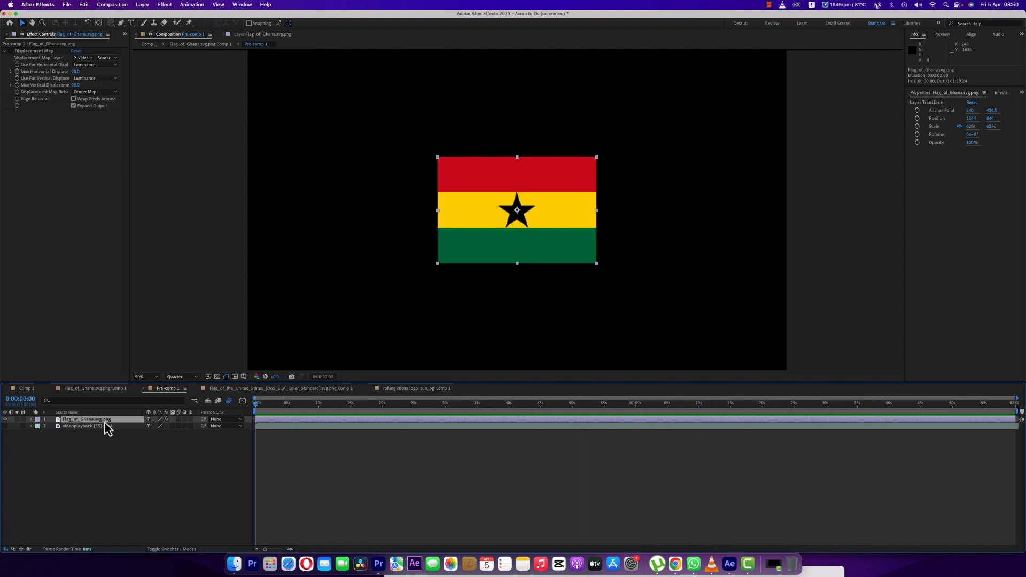
pyautogui.click(10, 51)
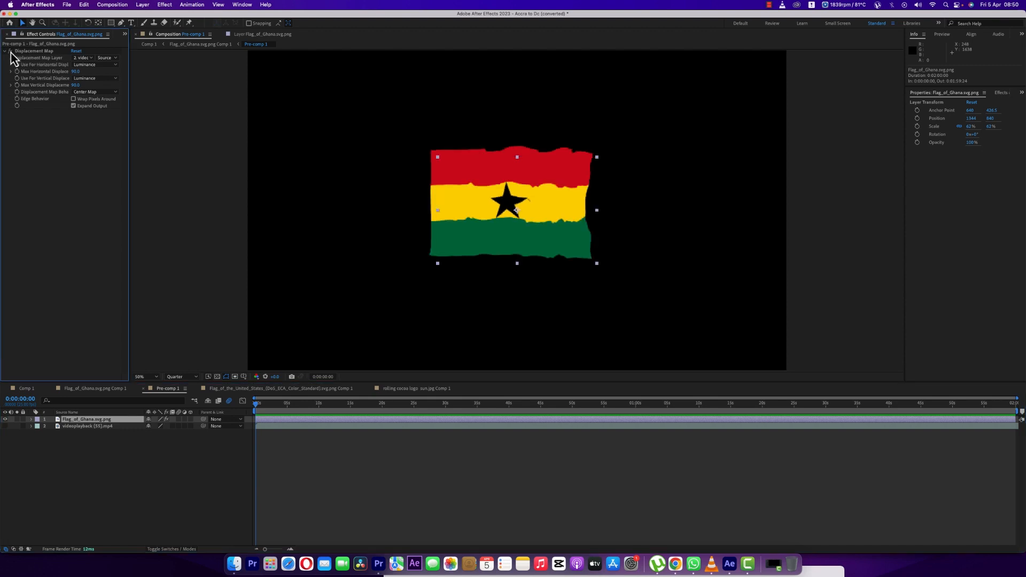
# Isolate the videoplayback displacement source layer, scrub through its footage, and restore the flag-only view with the flag layer selected
pyautogui.click(77, 427)
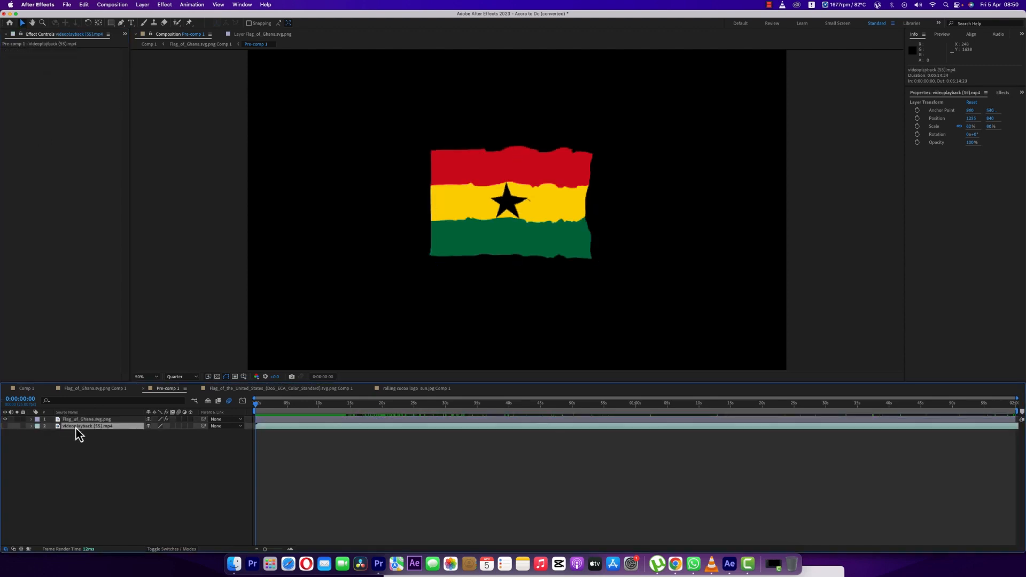
pyautogui.click(5, 419)
pyautogui.click(5, 426)
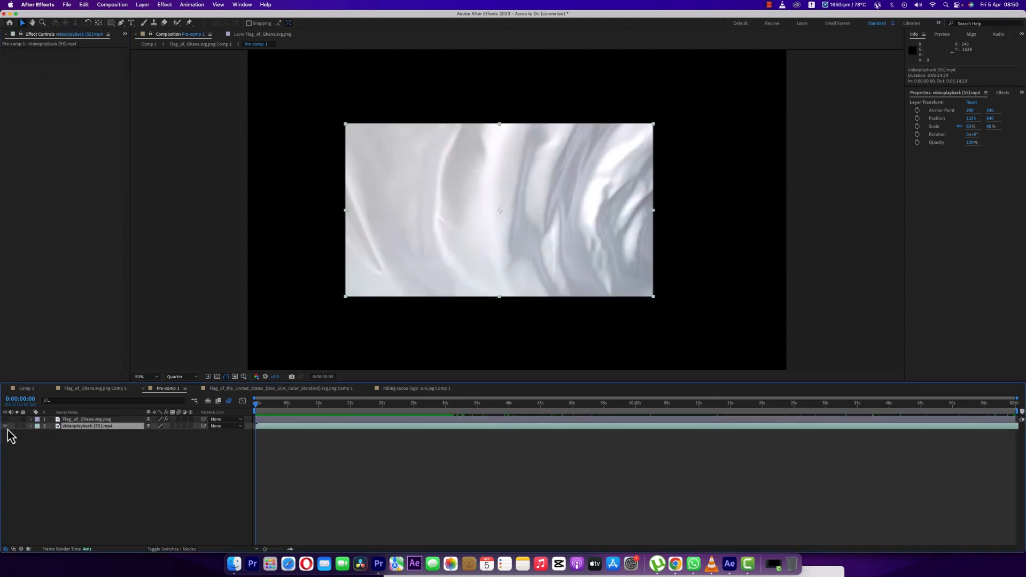
pyautogui.moveTo(260, 405); pyautogui.dragTo(193, 460)
pyautogui.click(5, 426)
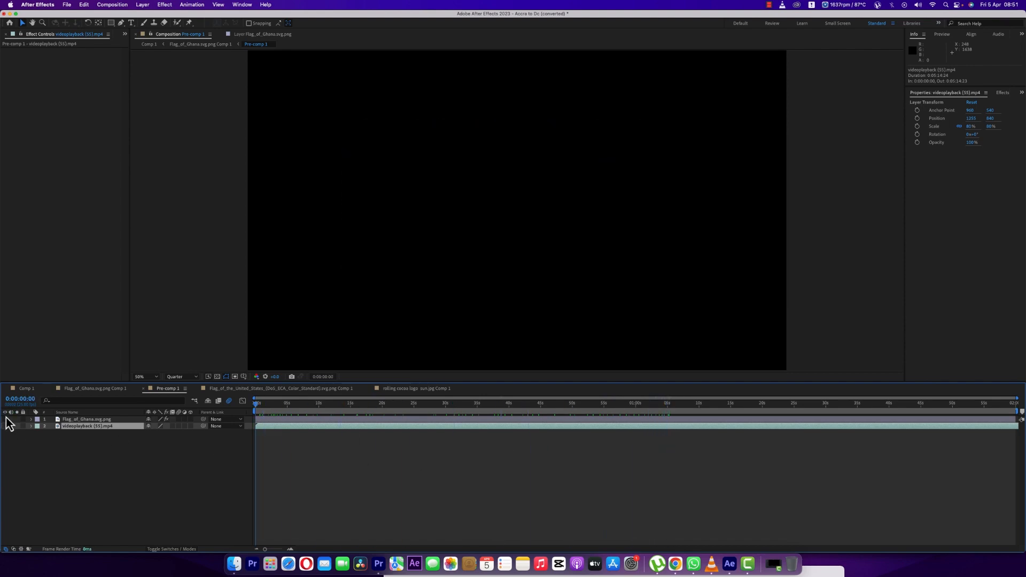
pyautogui.click(5, 420)
pyautogui.click(72, 419)
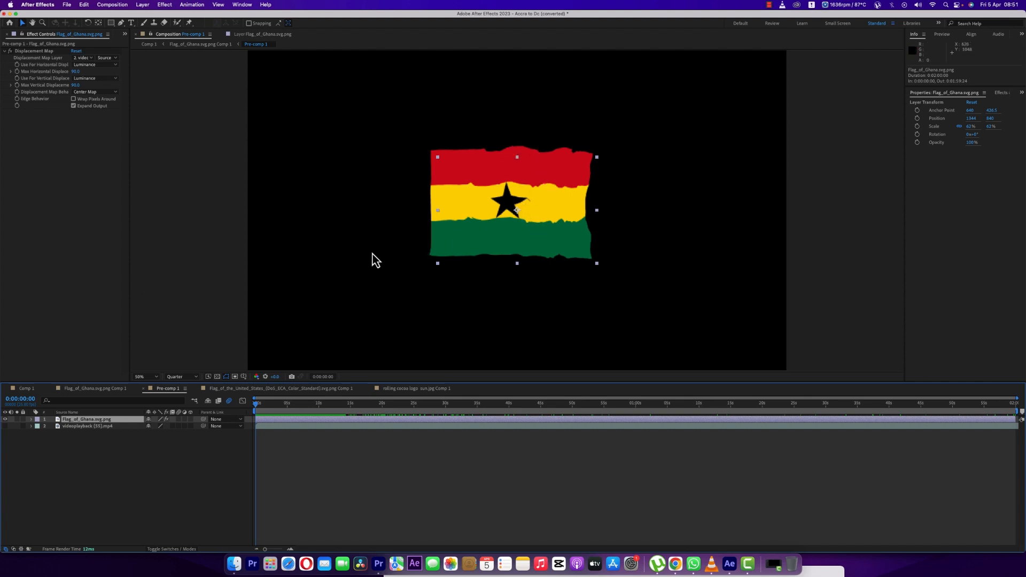
# Return to Comp 1 and play the flyer animation from the start with both flags turned on
pyautogui.click(288, 404)
pyautogui.click(26, 389)
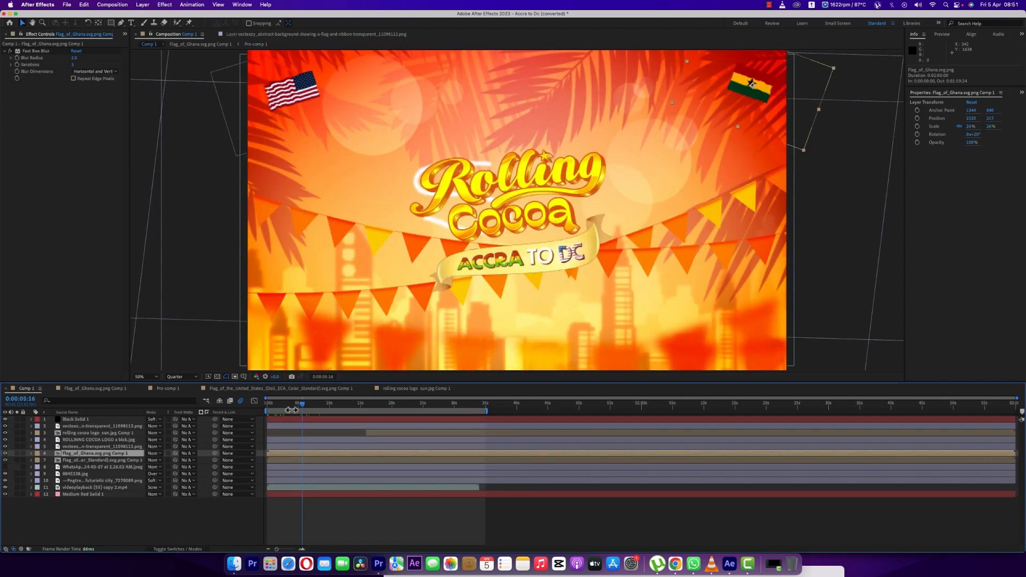
pyautogui.press('space')
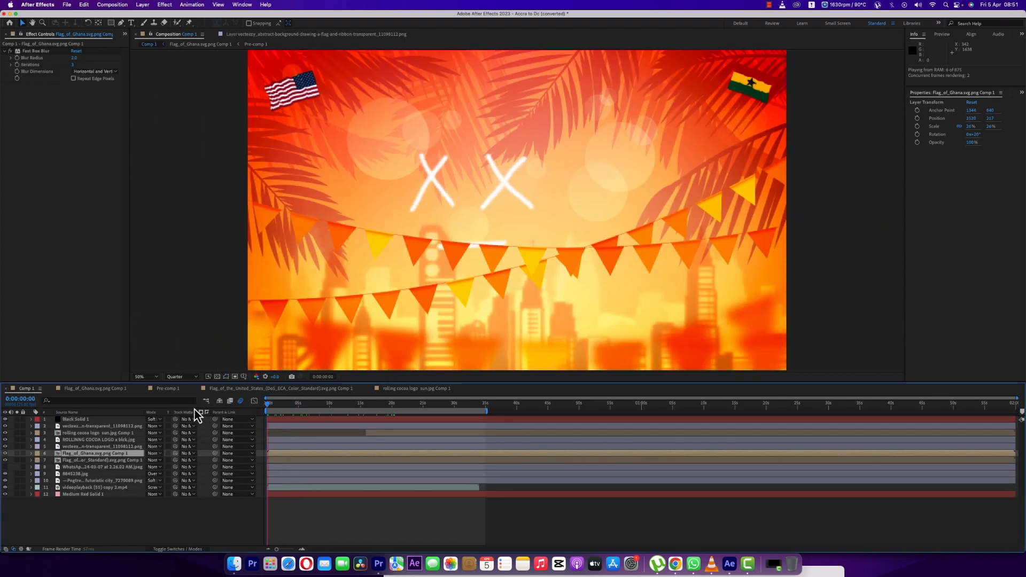